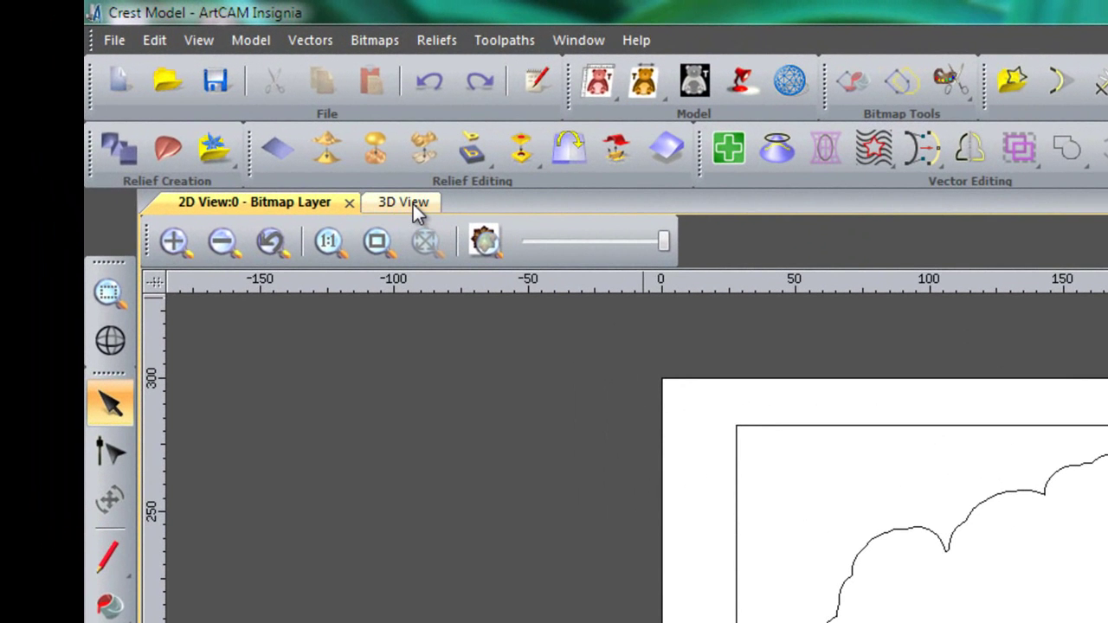
- Switch to the 3D view and expand Toolpaths to list the crest's Machine Relief toolpath
left_click(413, 204)
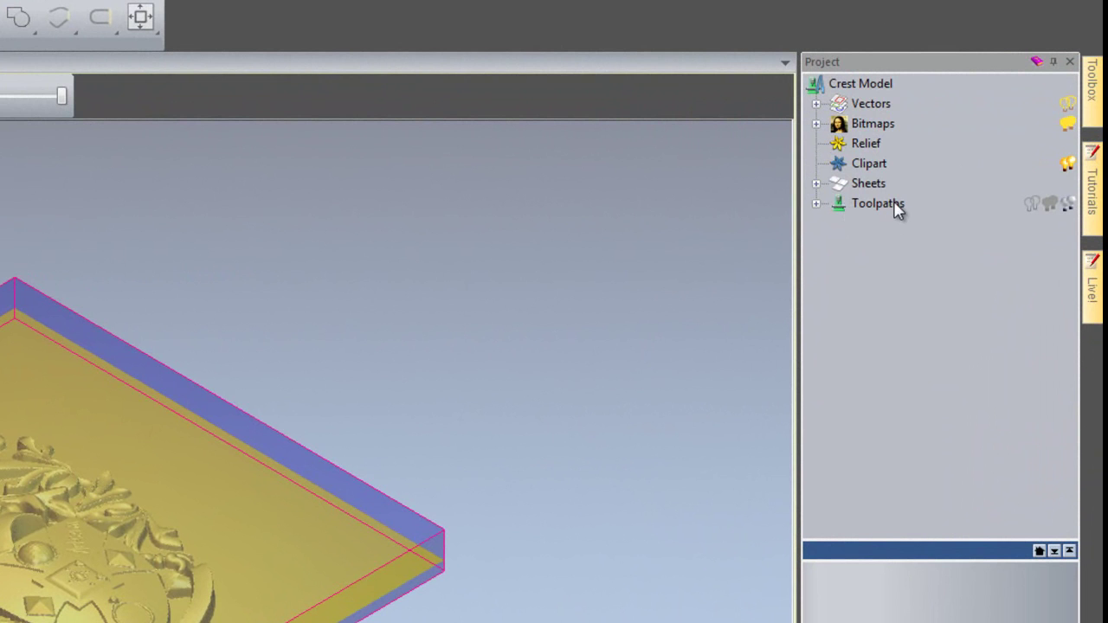
left_click(816, 204)
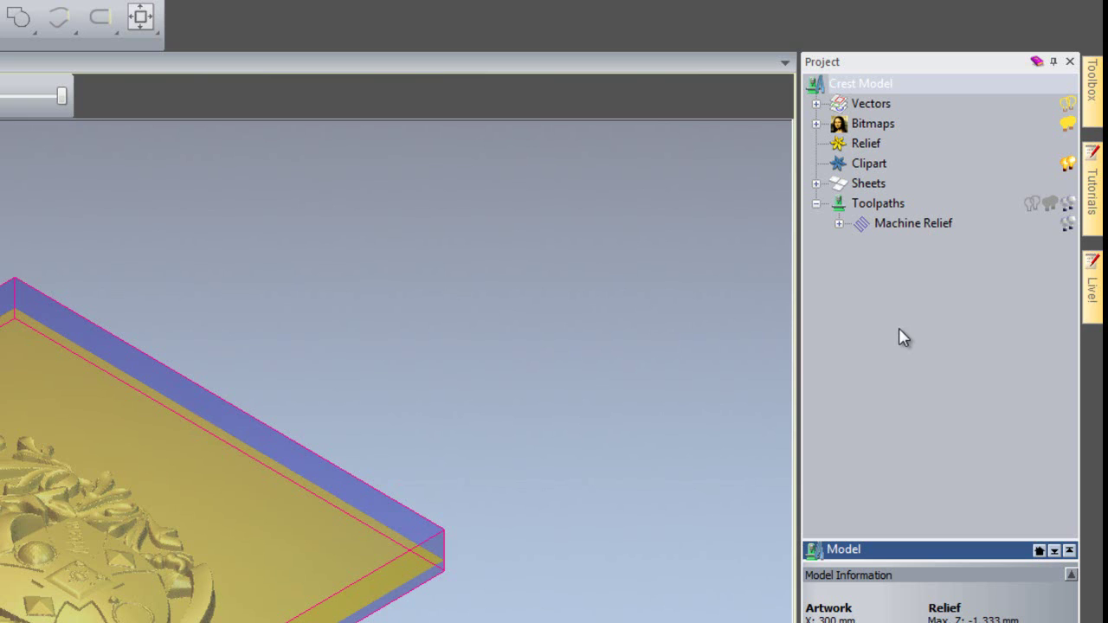
- Open Simulate Toolpath for Machine Relief: Whole Model, 0 to -25 mm block, Standard resolution
right_click(901, 227)
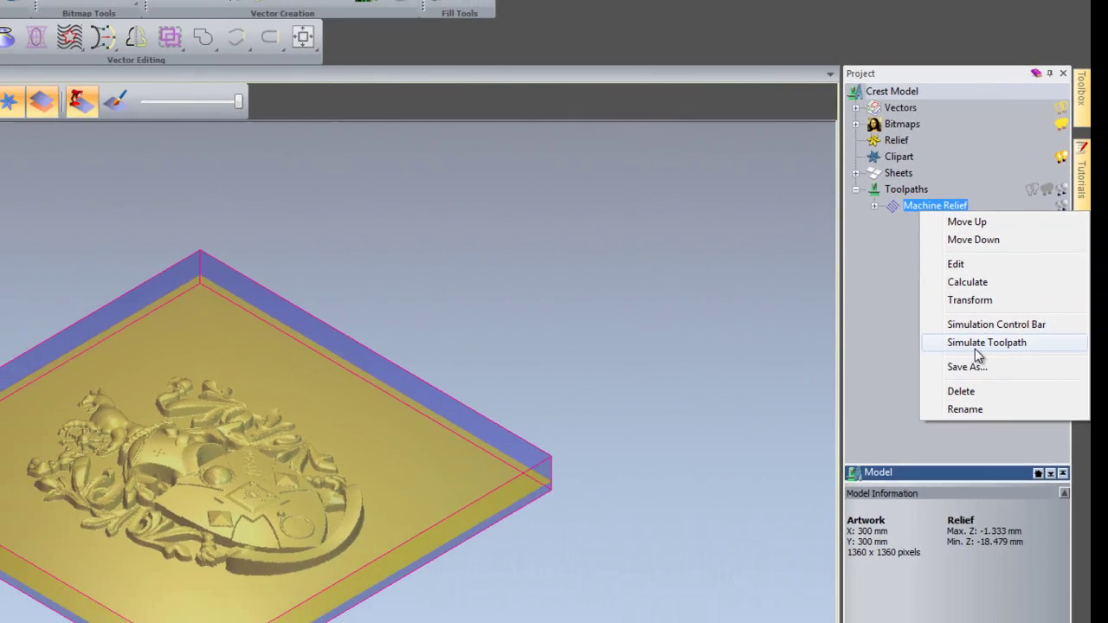
left_click(964, 394)
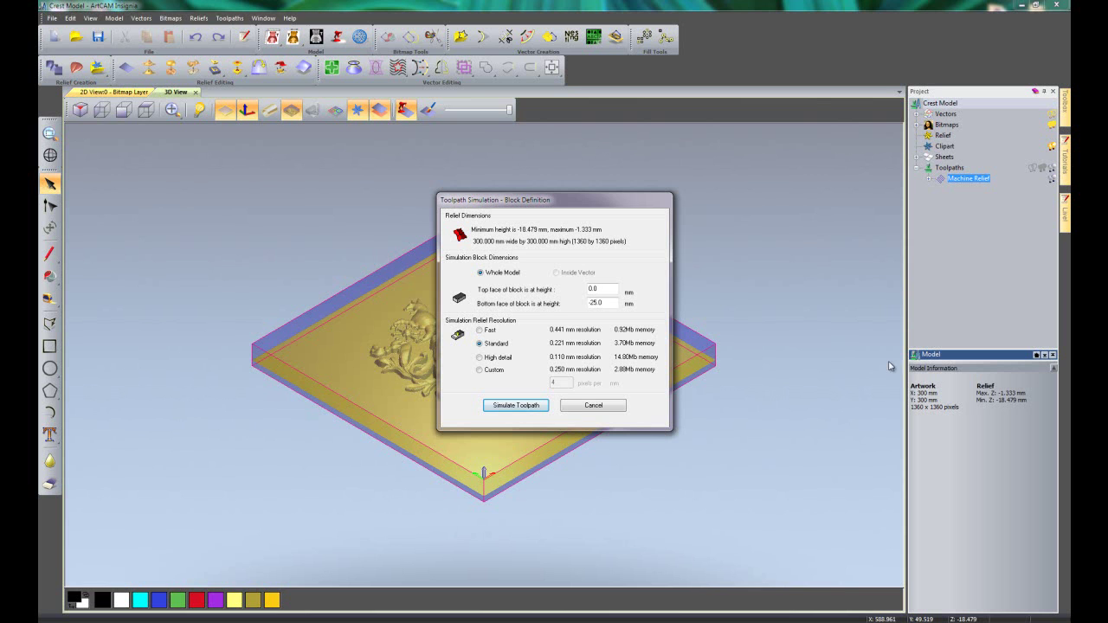
- Run the Machine Relief simulation to carve the crest into the wooden block
left_click(529, 407)
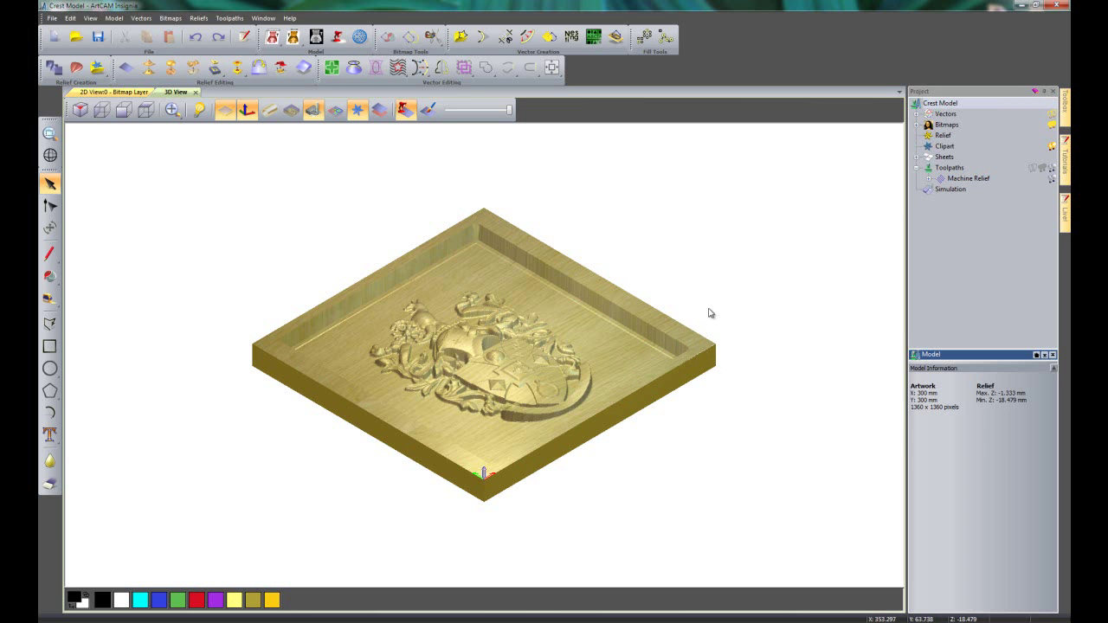
- Rotate and zoom the 3D view to inspect the carved crest face-on
left_click_drag(714, 343, 576, 429)
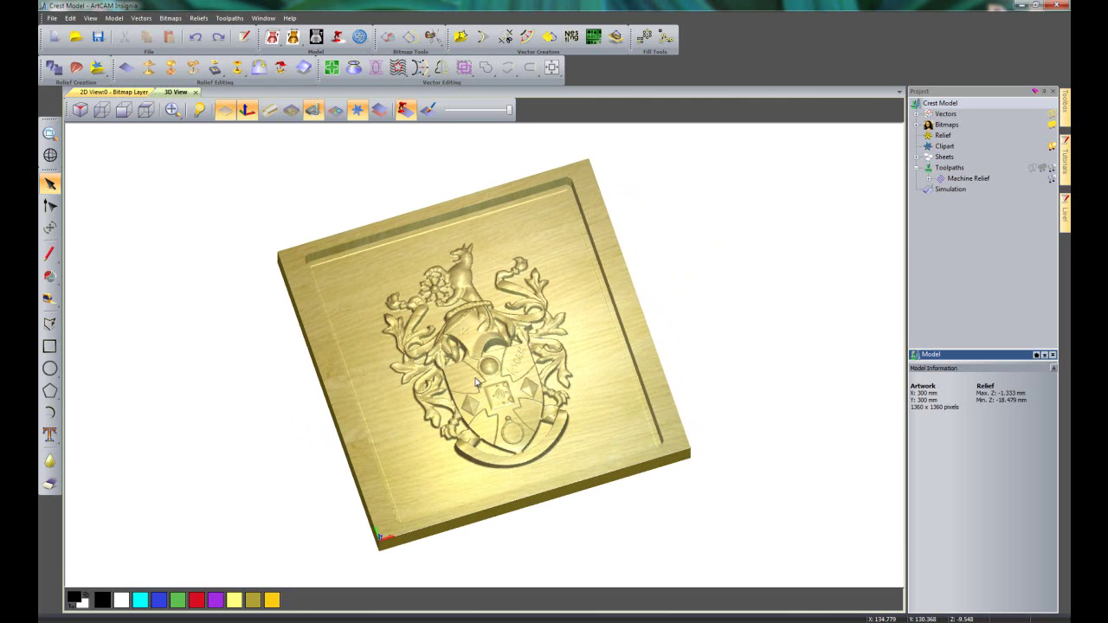
scroll(481, 342, "up", 5)
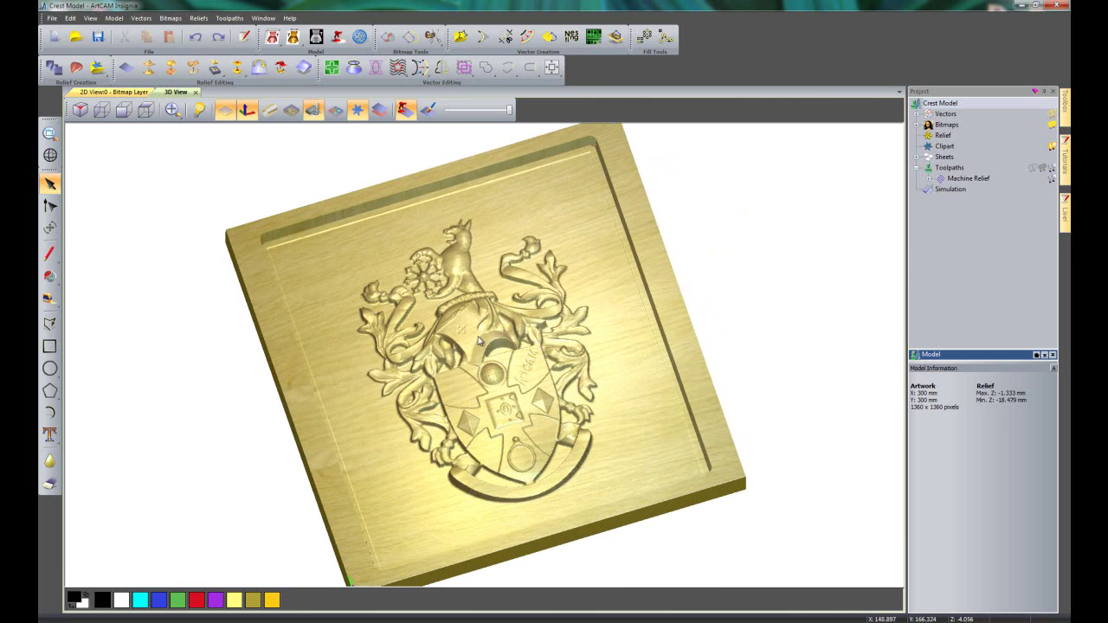
scroll(491, 322, "down", 6)
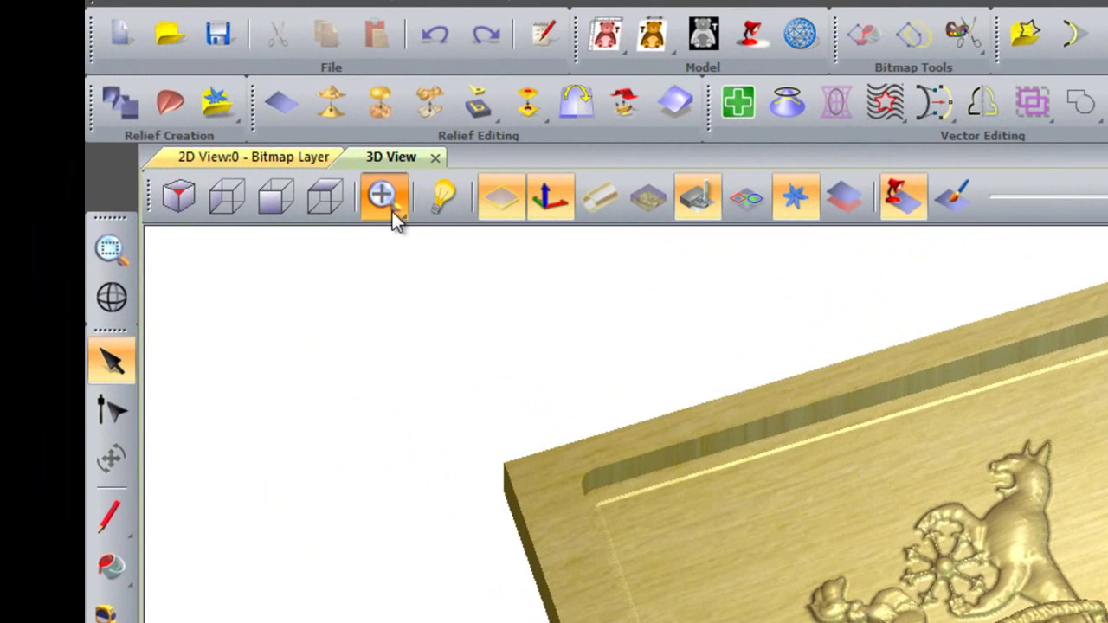
left_click(270, 158)
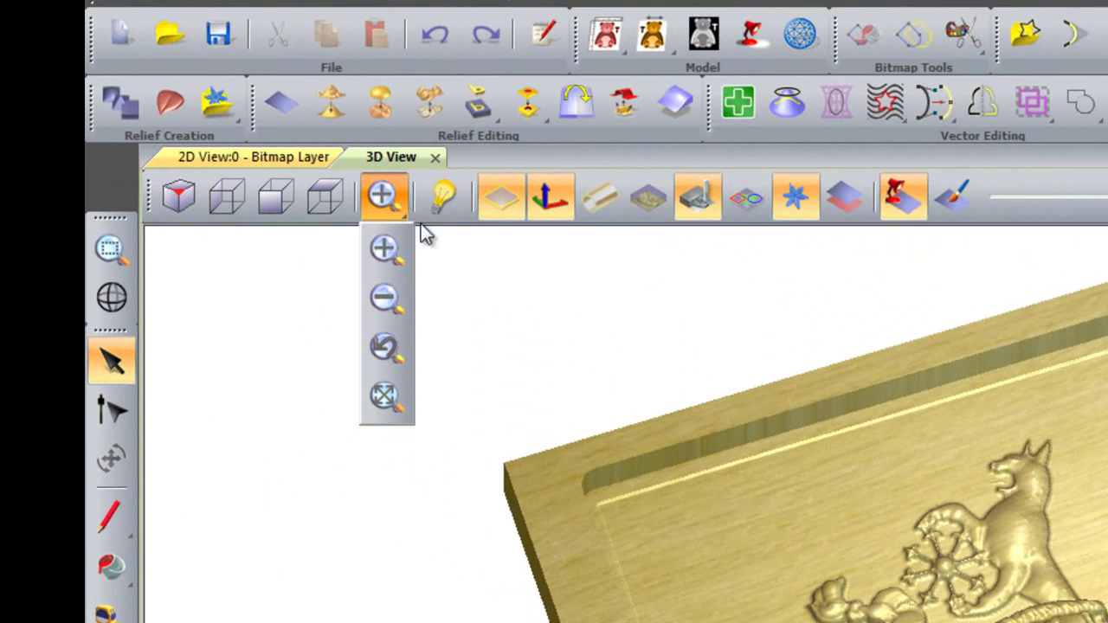
left_click(638, 277)
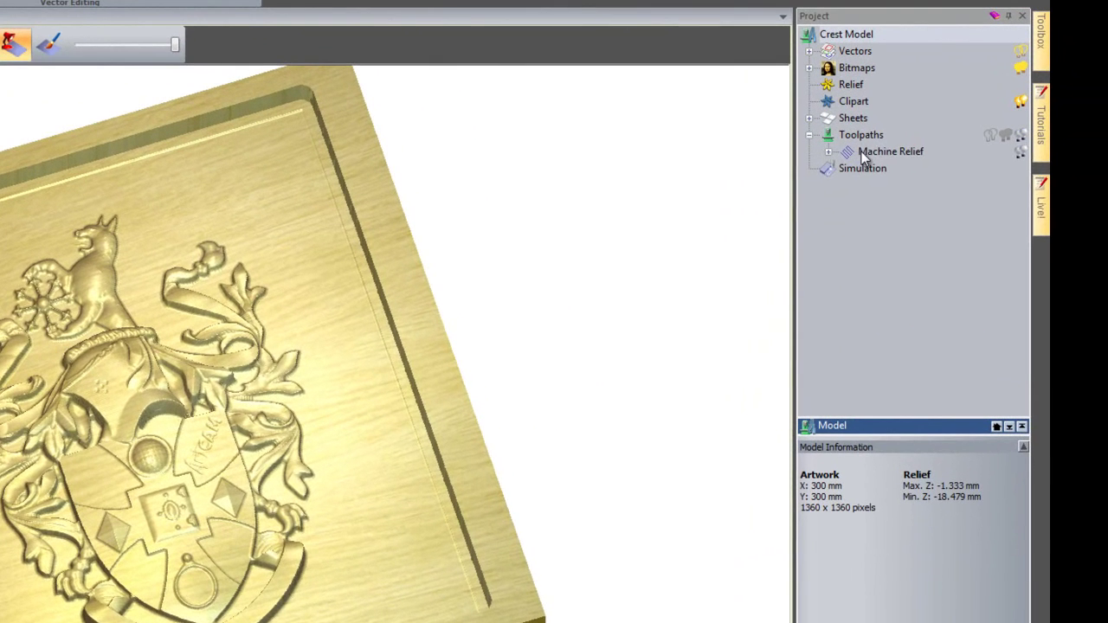
- Delete the Machine Relief toolpath and then its wood simulation from the Project tree
right_click(861, 152)
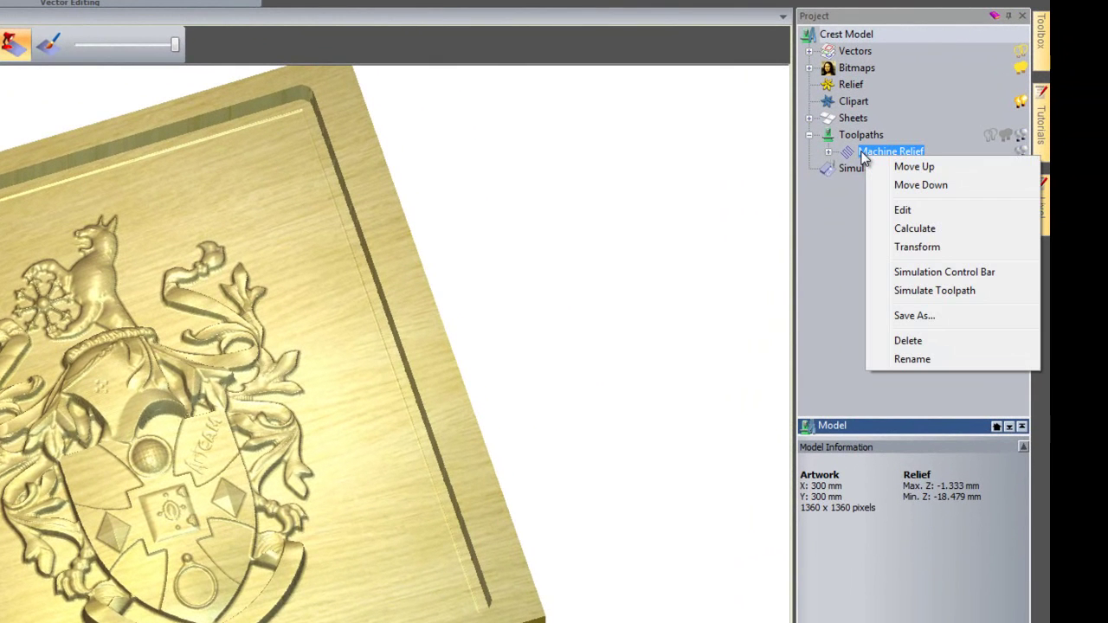
left_click(907, 345)
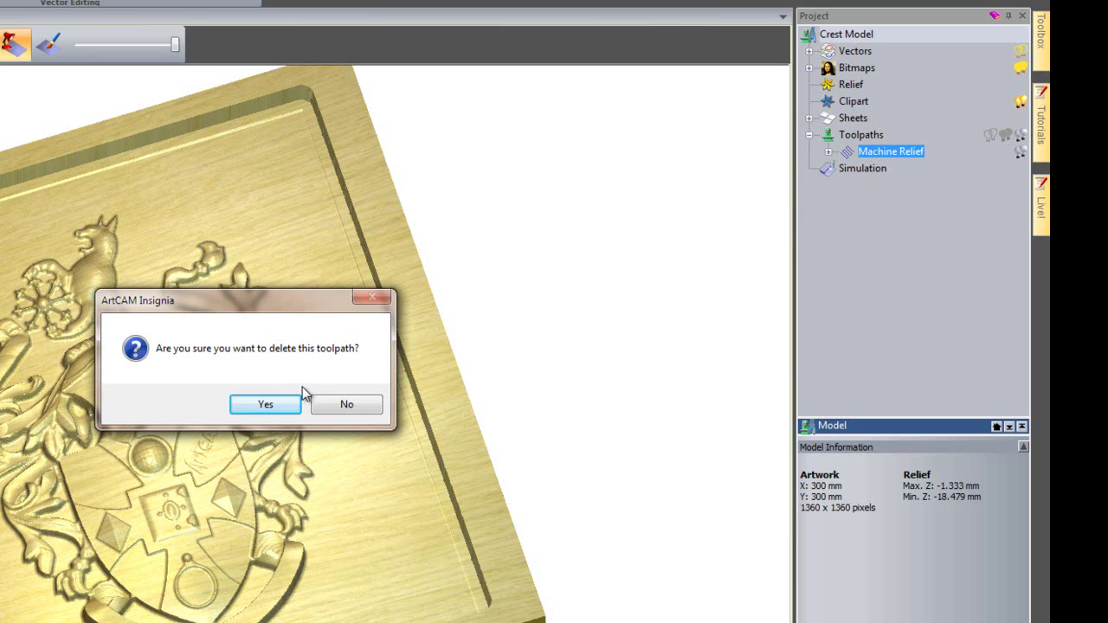
left_click(265, 404)
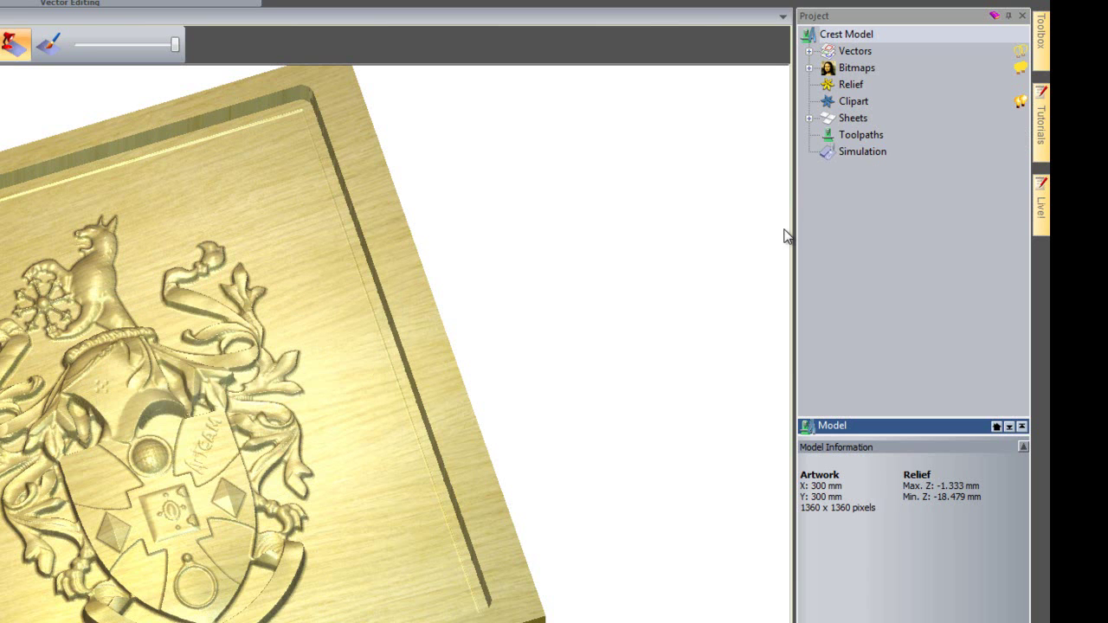
right_click(854, 154)
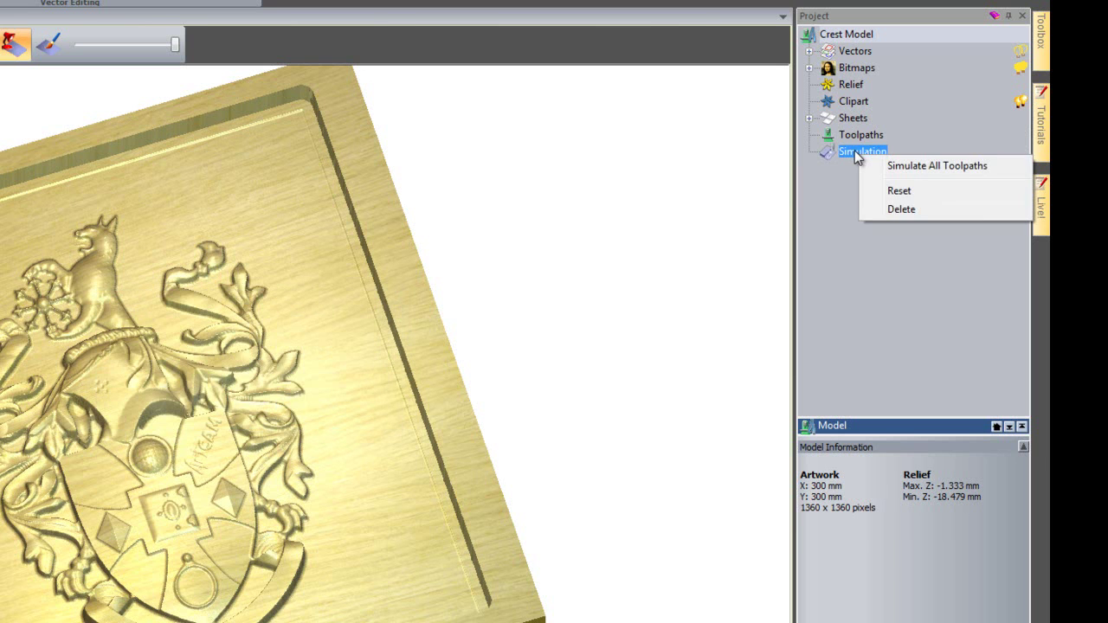
left_click(892, 210)
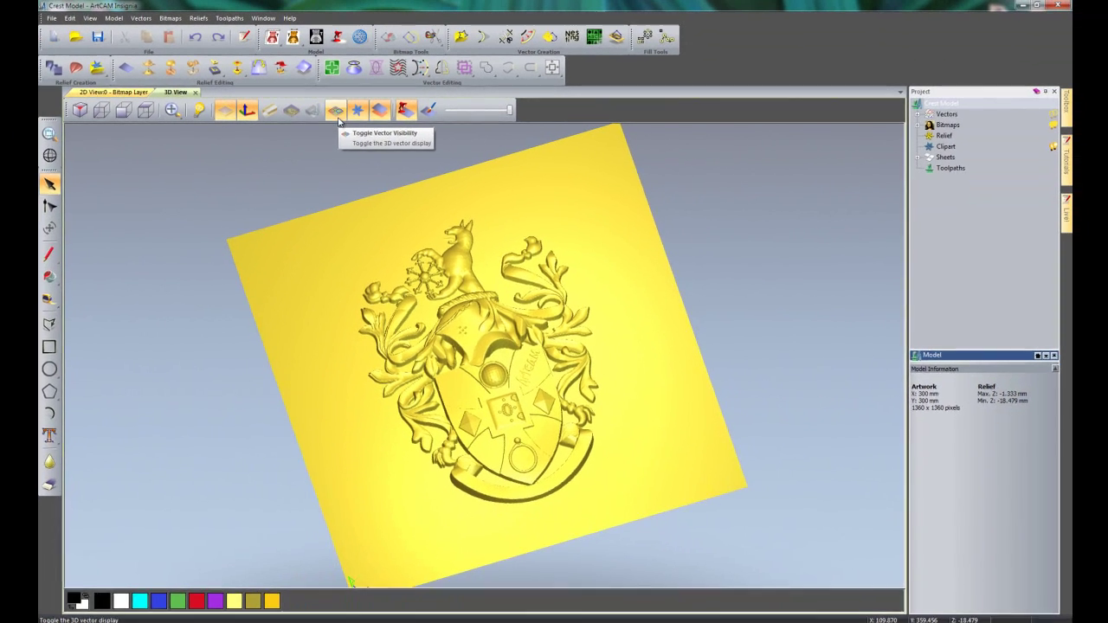
- Show the vector outlines on the relief and select the outer rectangle vector
left_click(336, 110)
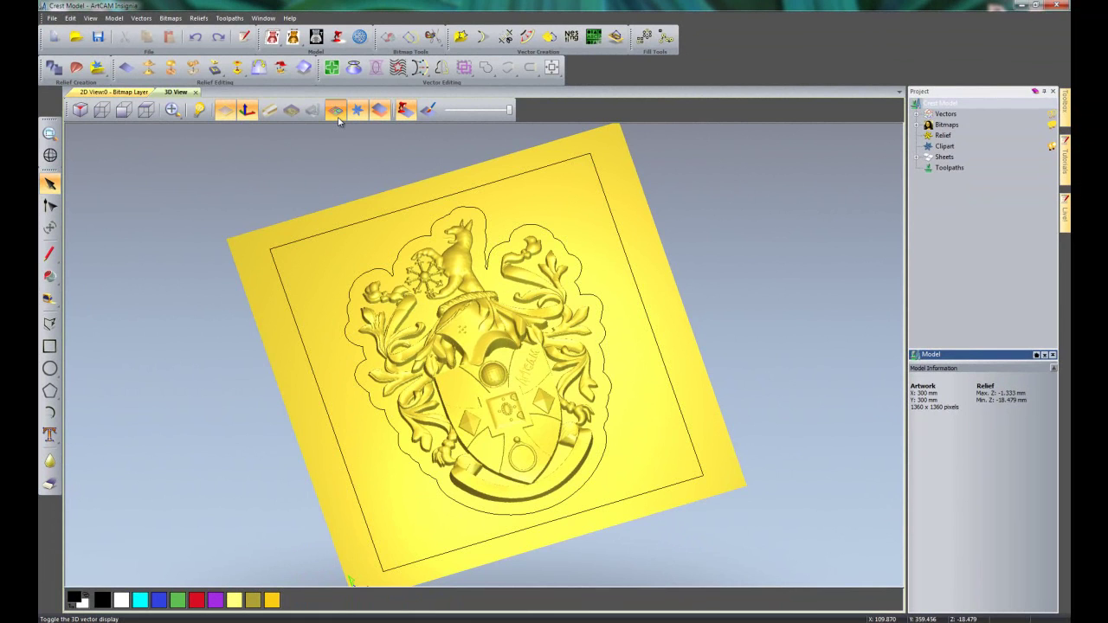
left_click(606, 194)
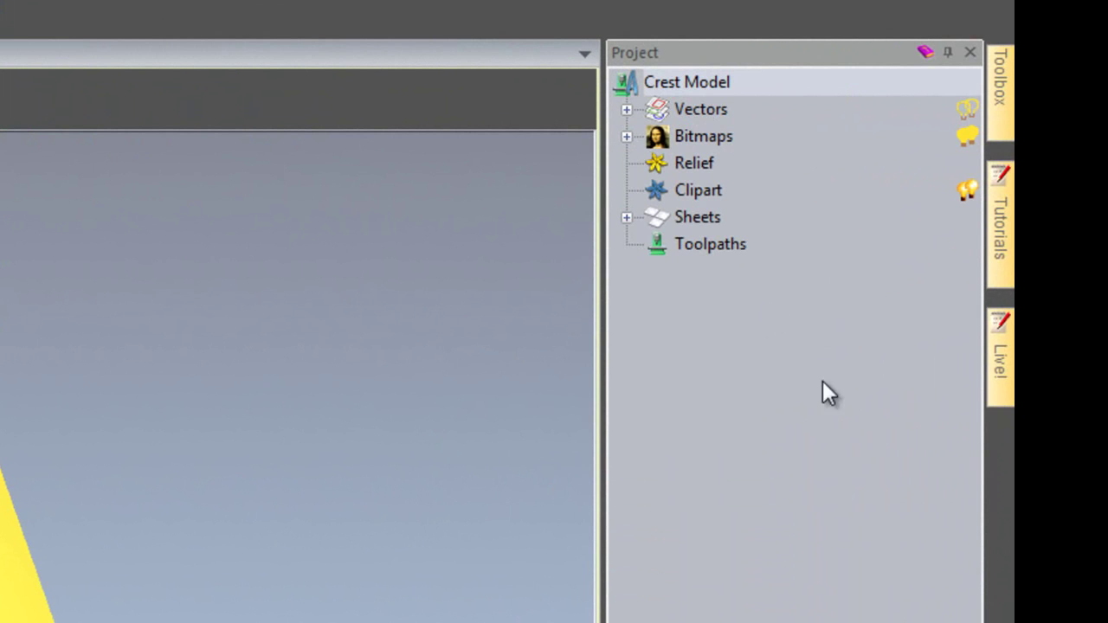
- Start a new Machine Relief toolpath with 10 mm safe Z and 25 mm material thickness
left_click(714, 251)
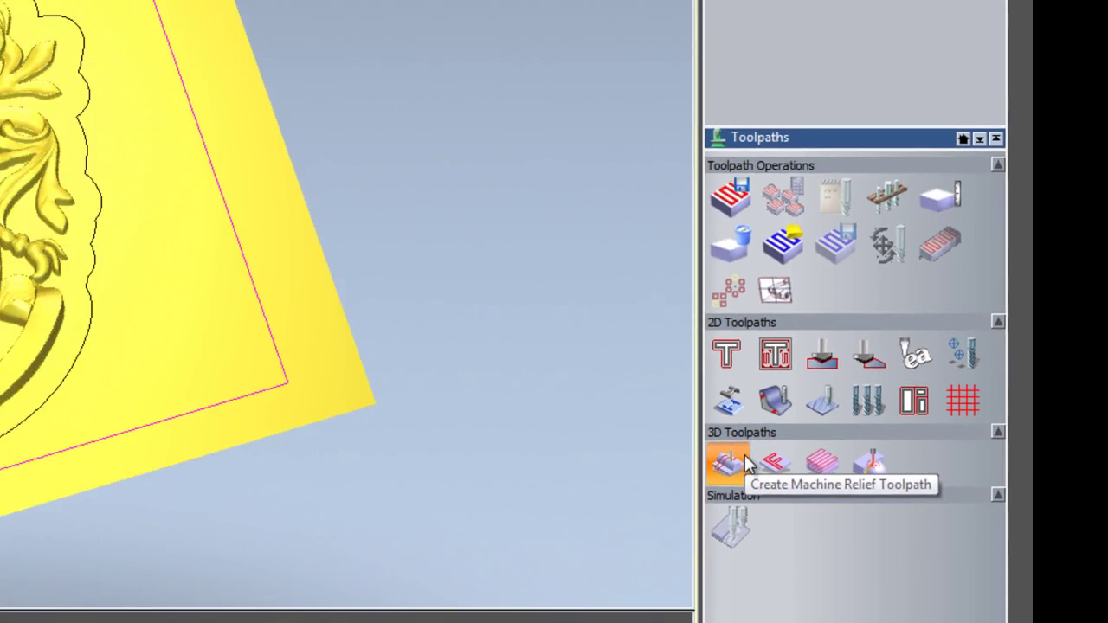
left_click(658, 439)
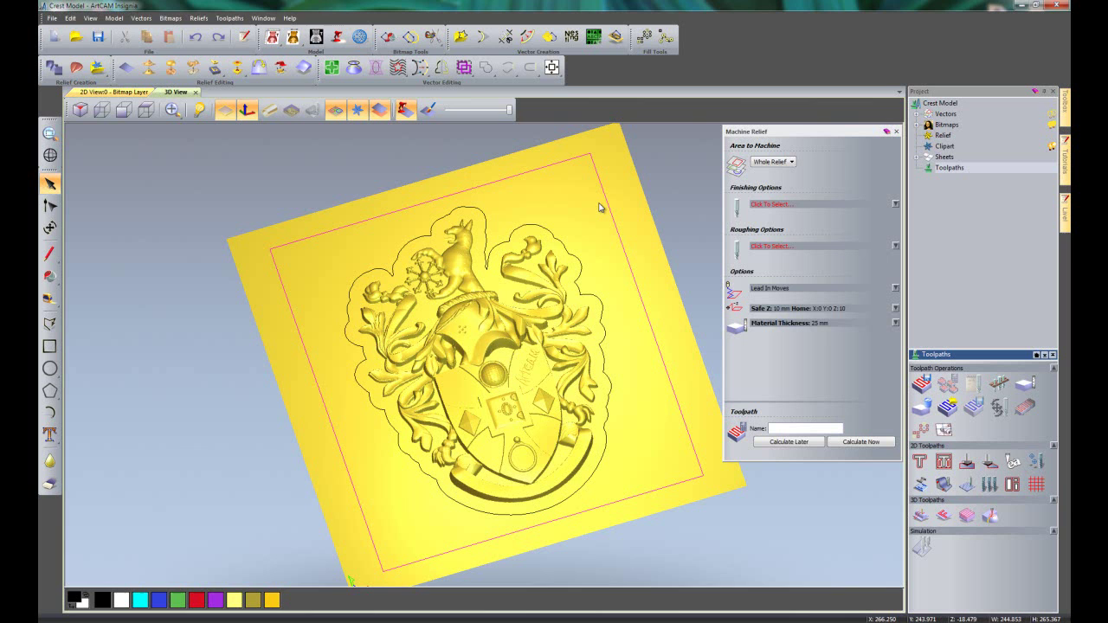
- Set Area to Machine to Selected Vectors, machining inside the vector
left_click(790, 162)
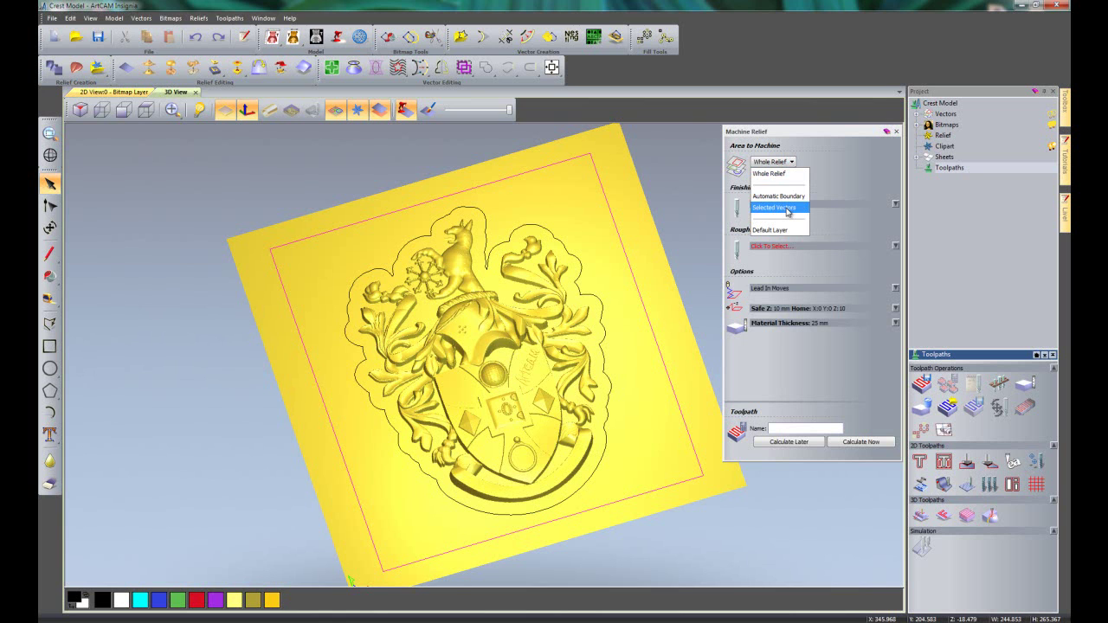
left_click(788, 209)
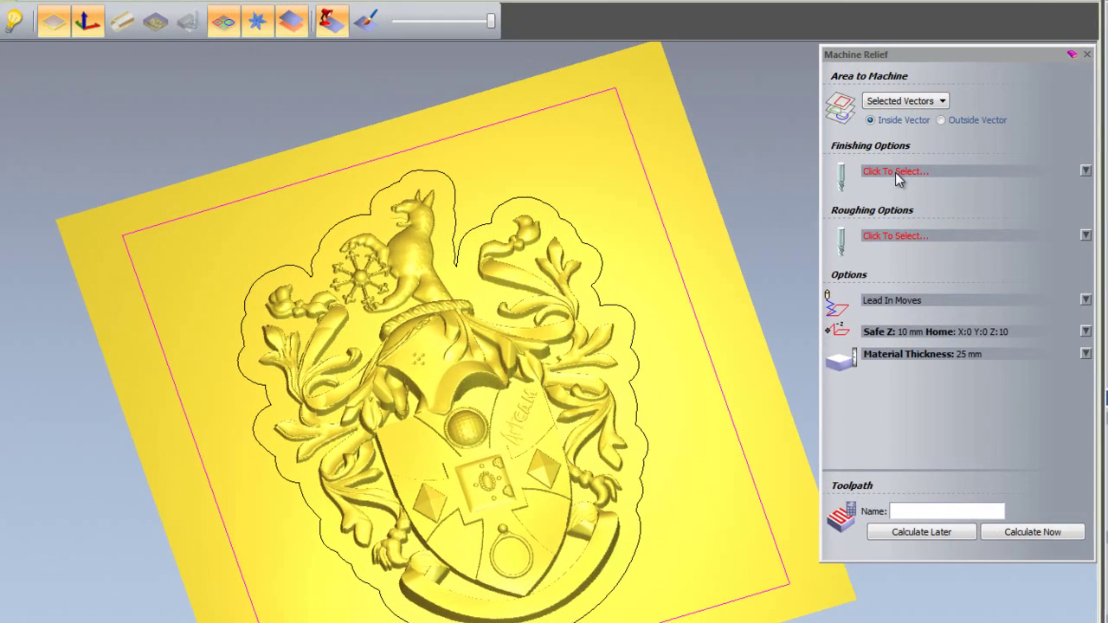
- Choose Ball Nose 3 mm from the Tool Database as the finishing tool
left_click(896, 172)
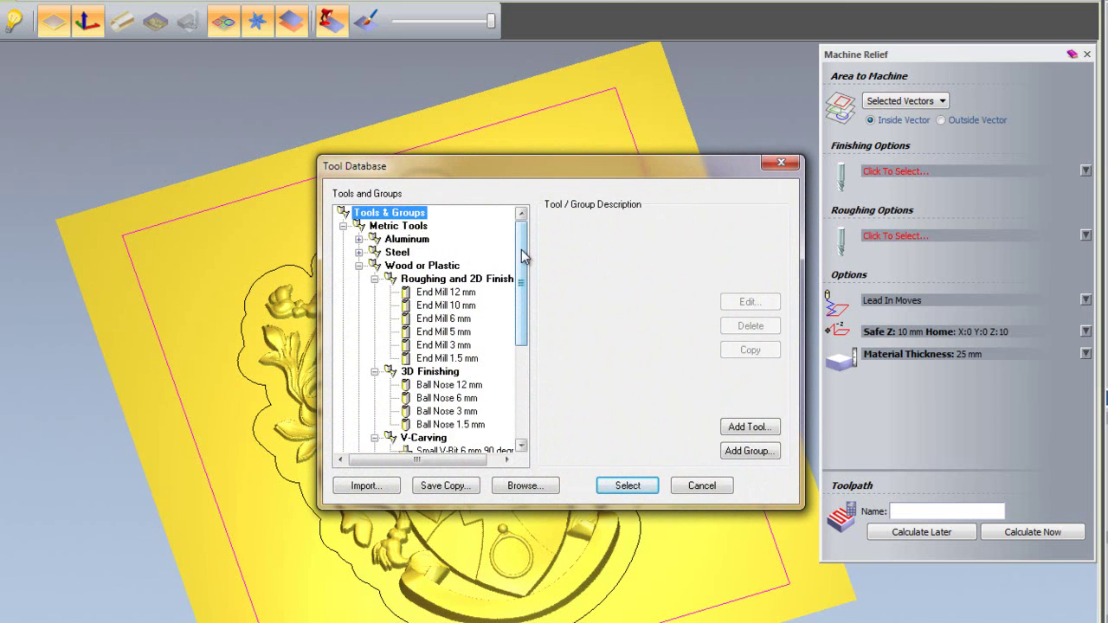
mouse_move(523, 255)
left_mouse_down()
mouse_move(524, 353)
mouse_move(527, 234)
mouse_move(525, 247)
mouse_move(535, 243)
left_mouse_up()
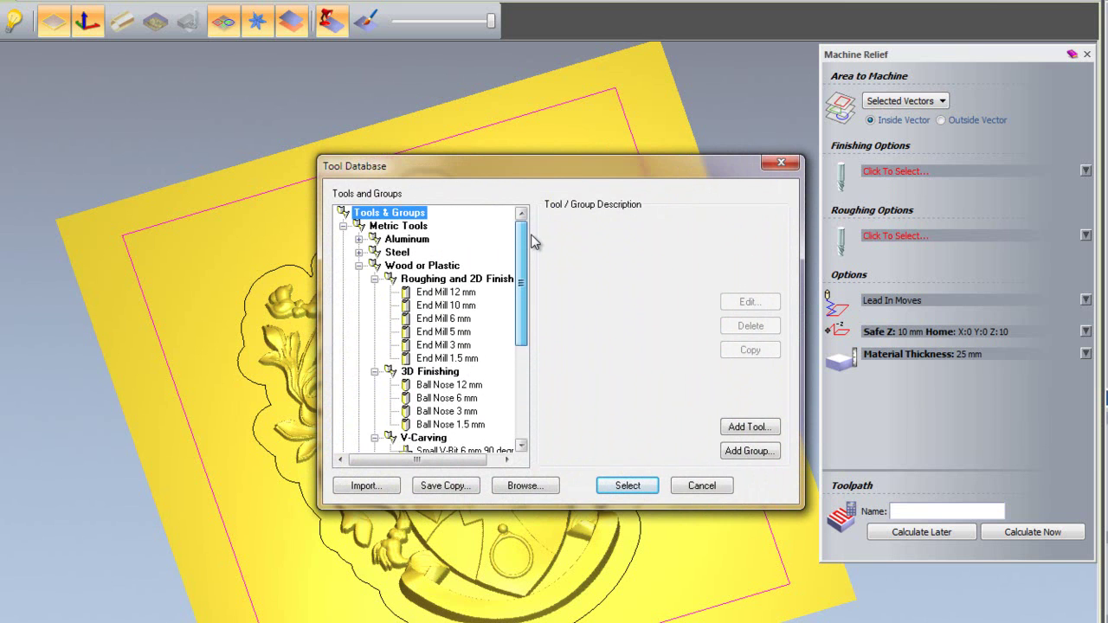
left_click(451, 412)
left_click(617, 485)
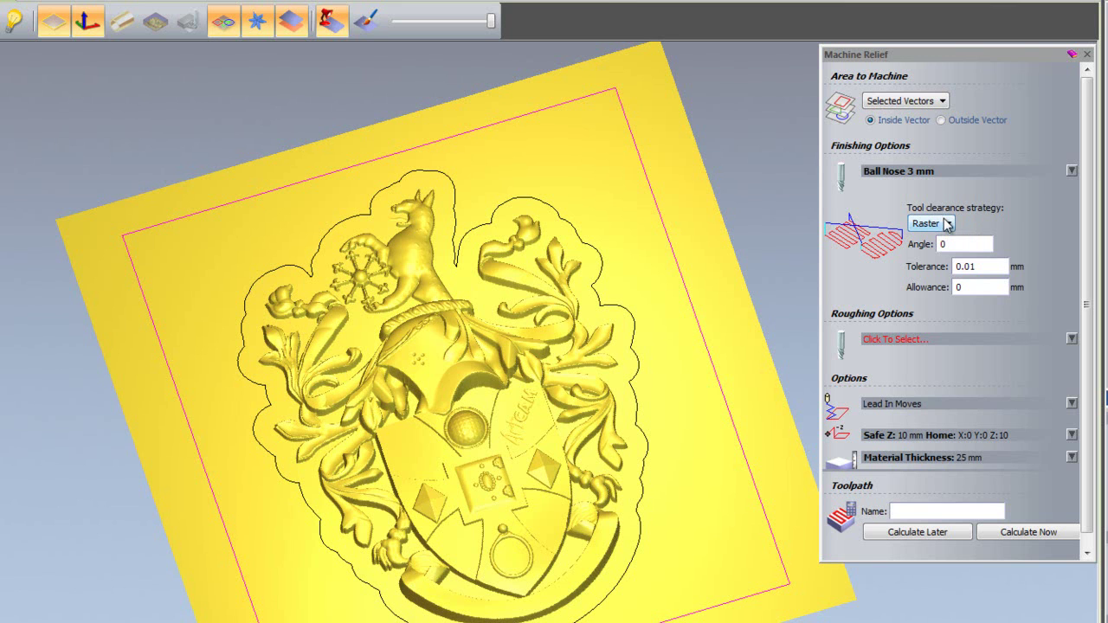
- Choose End Mill 12 mm as the roughing tool
left_click(913, 339)
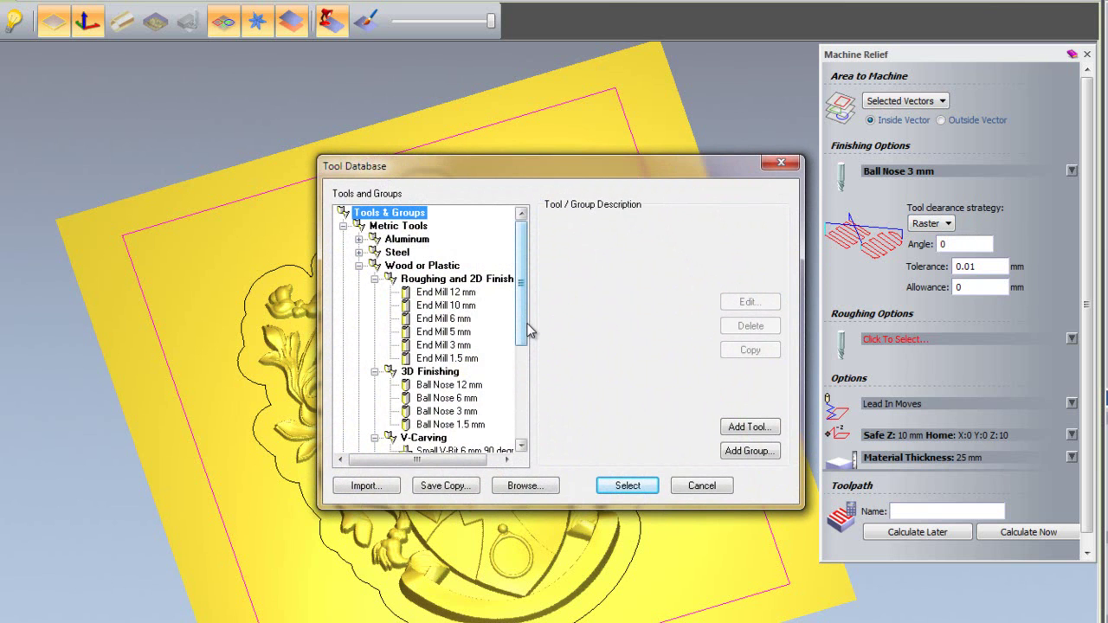
left_click(461, 293)
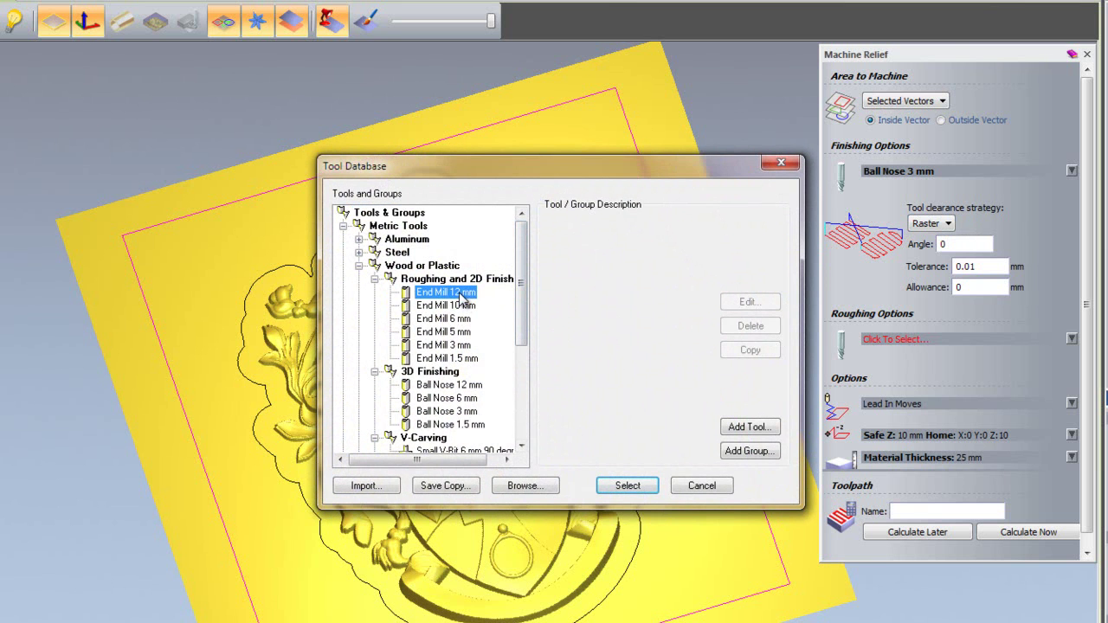
left_click(624, 486)
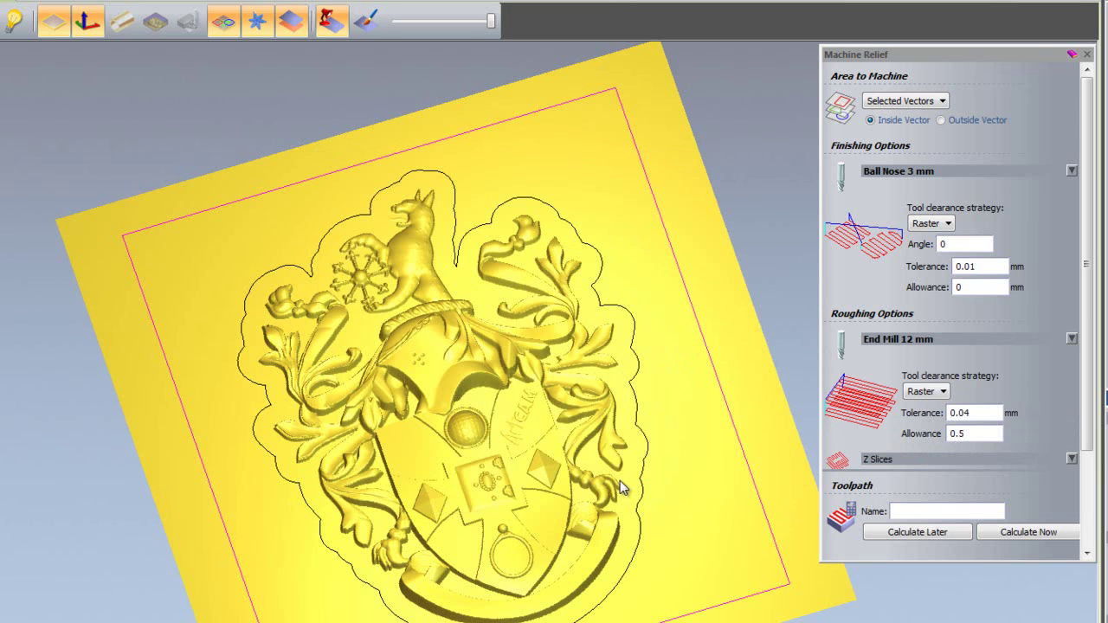
scroll(1004, 347, "down", 3)
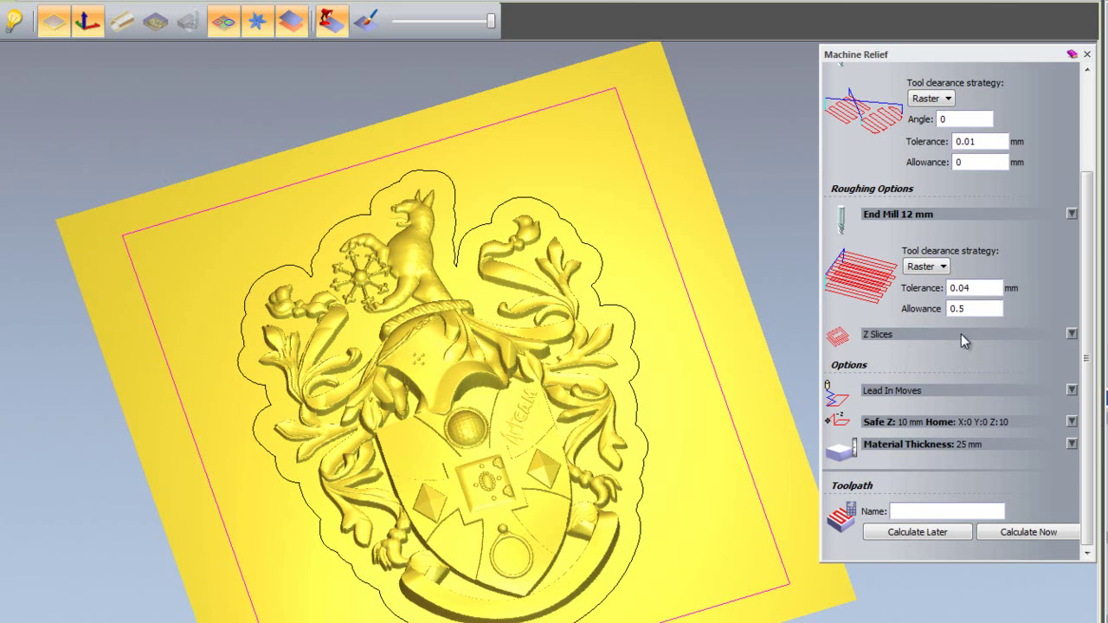
left_click(1043, 334)
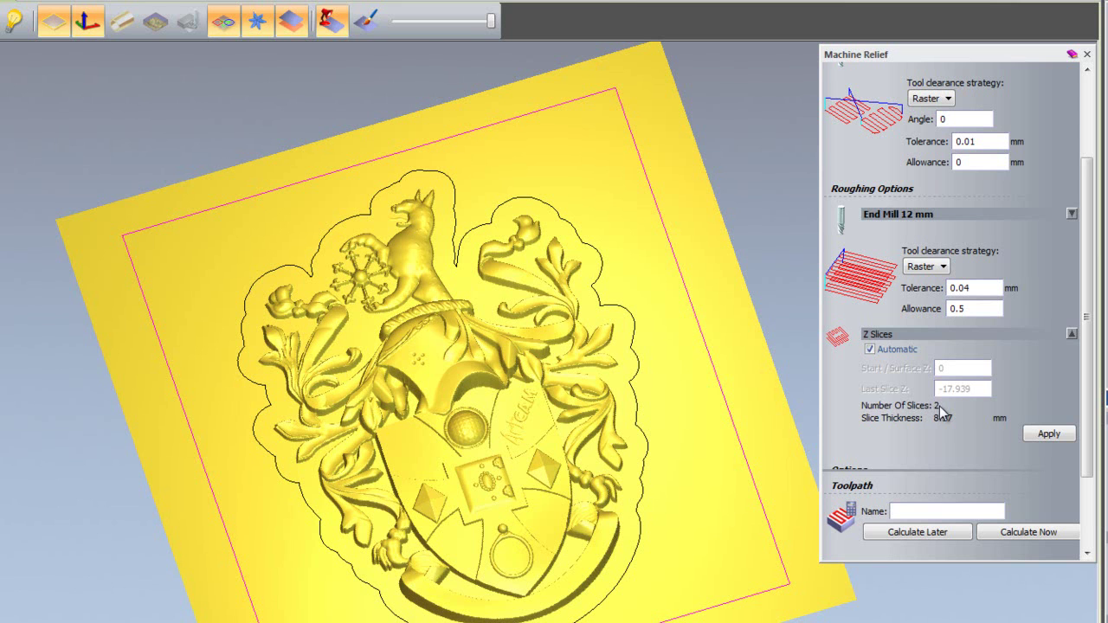
left_click(954, 212)
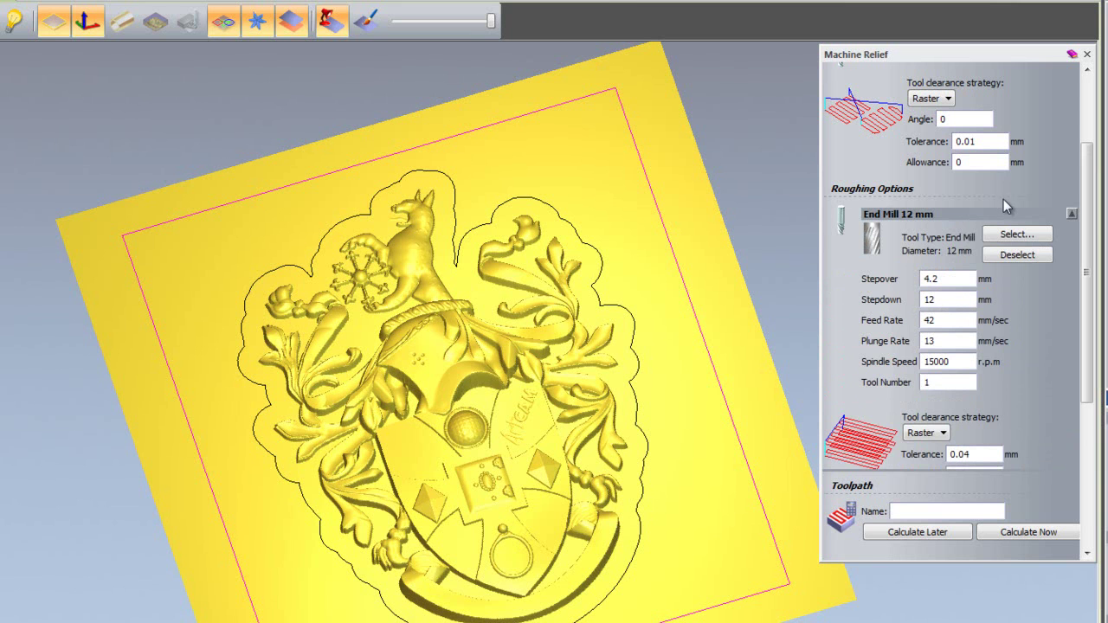
left_click(941, 215)
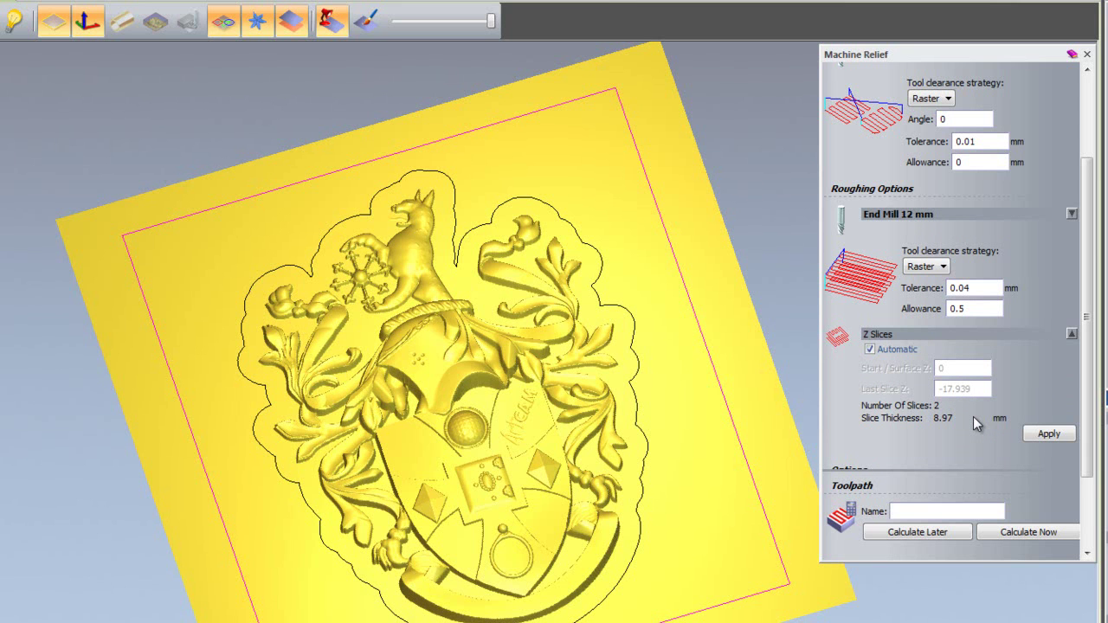
- Review the Safe Z and Material Thickness sections and open Material Setup showing 25.0 mm material
left_click(992, 334)
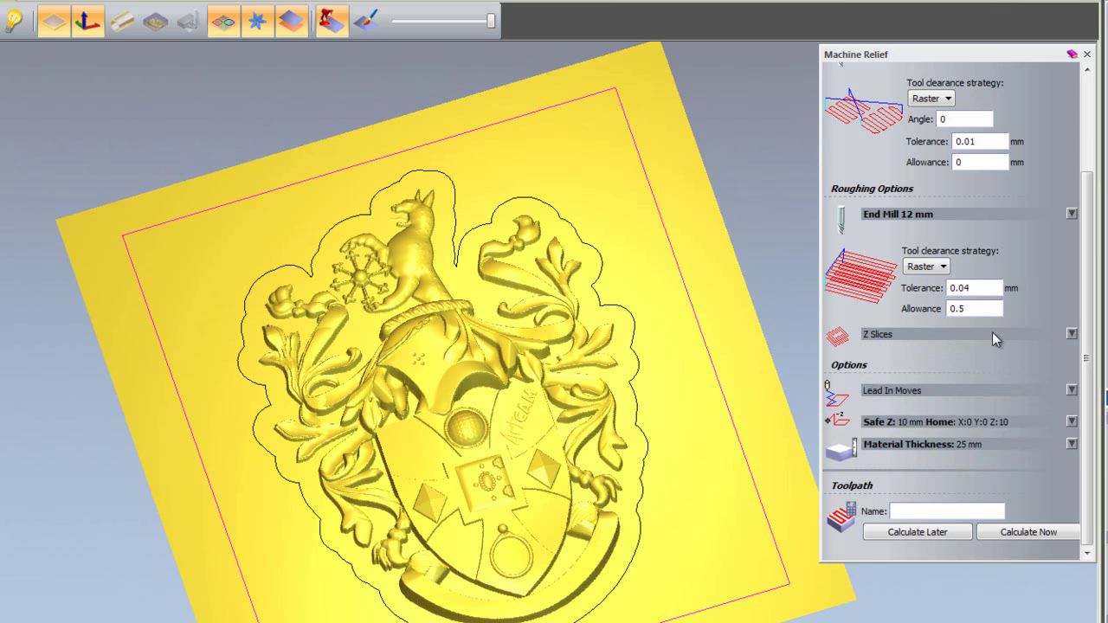
left_click(939, 421)
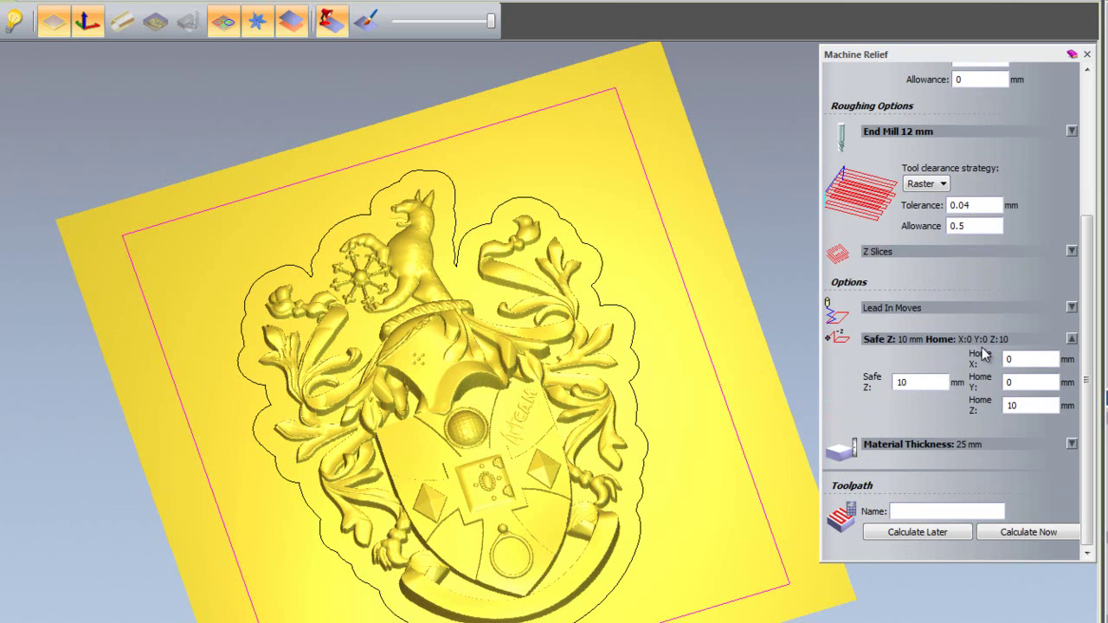
left_click(957, 341)
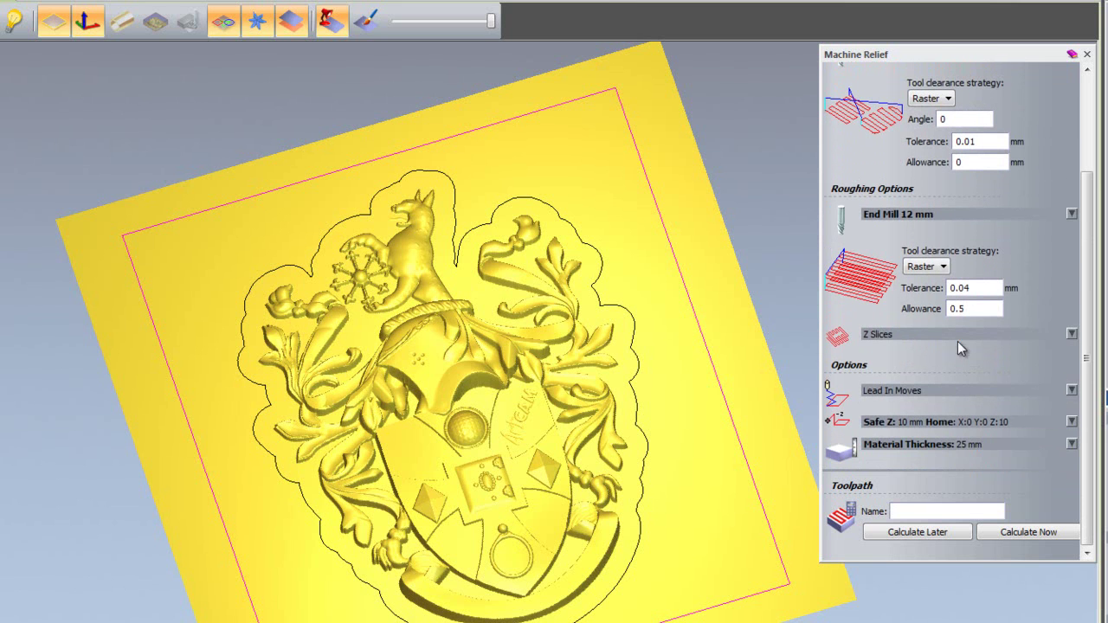
left_click(946, 442)
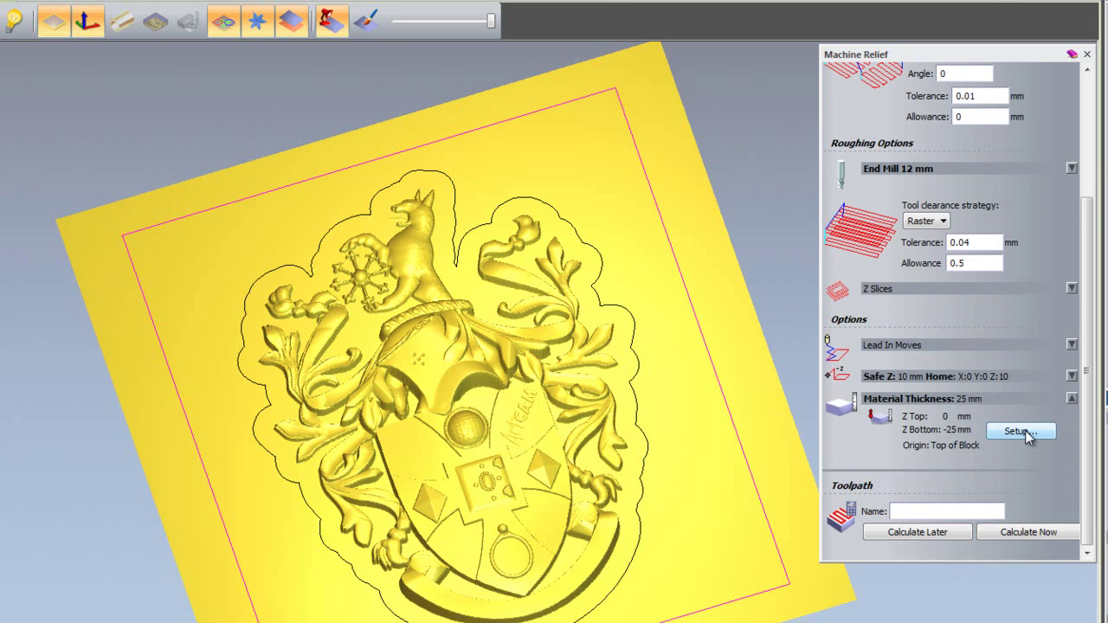
left_click(1020, 431)
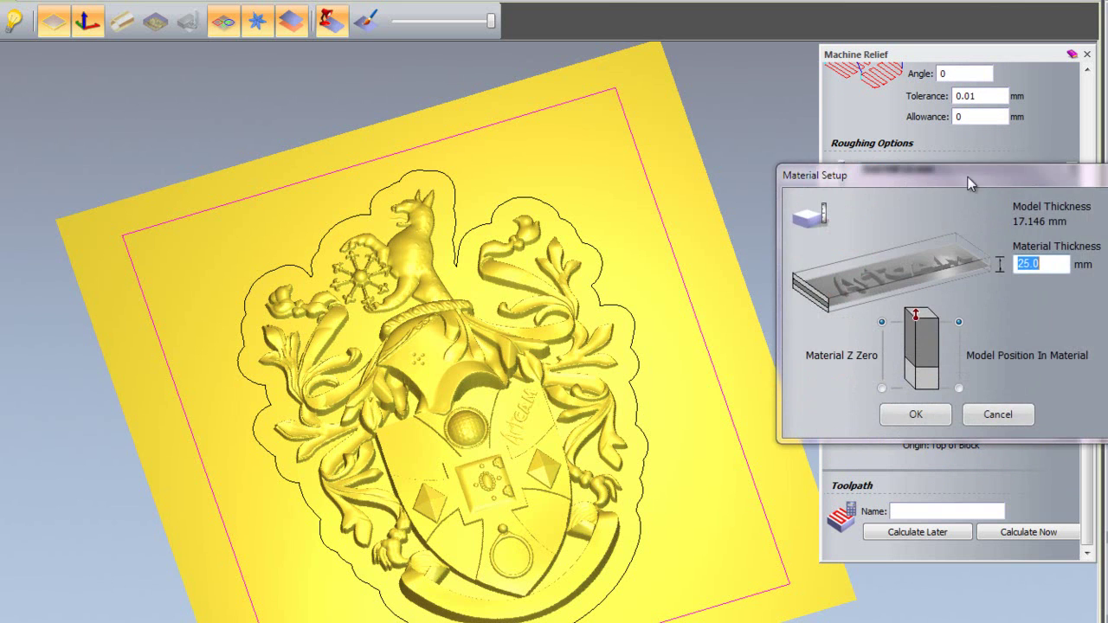
- Set the Material Setup model position to the bottom of the 25 mm block and confirm
left_click_drag(969, 178, 571, 230)
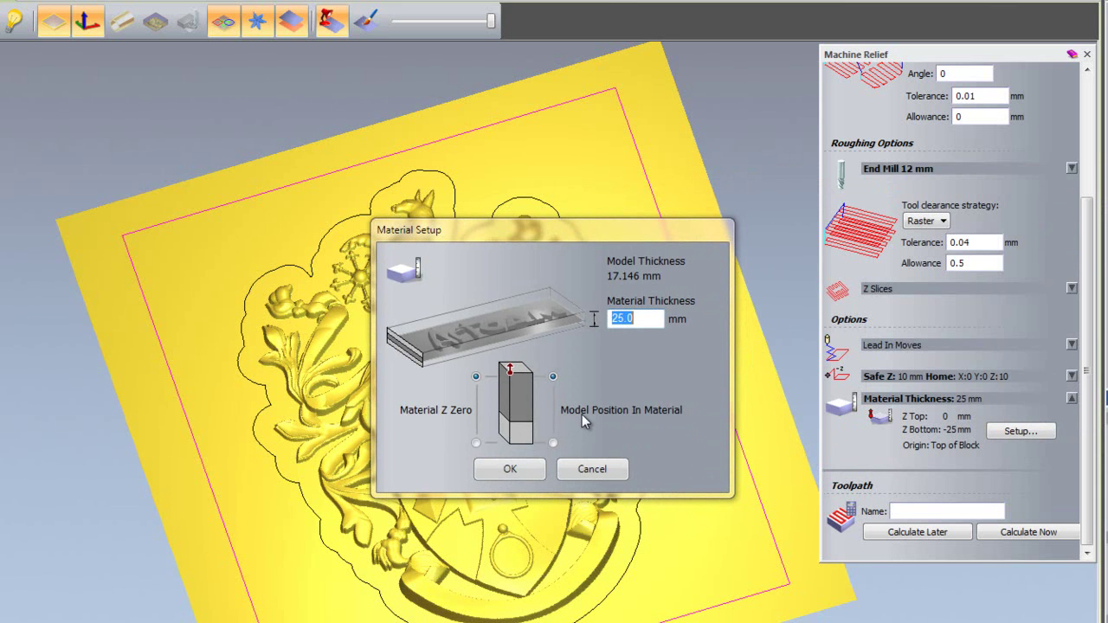
left_click(552, 443)
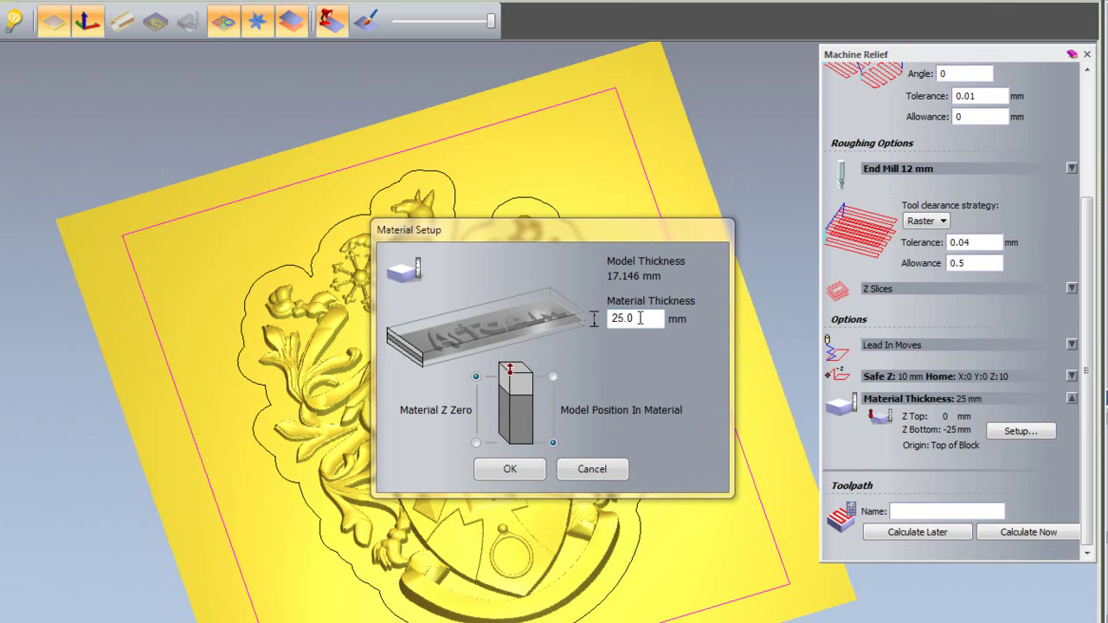
left_click(505, 470)
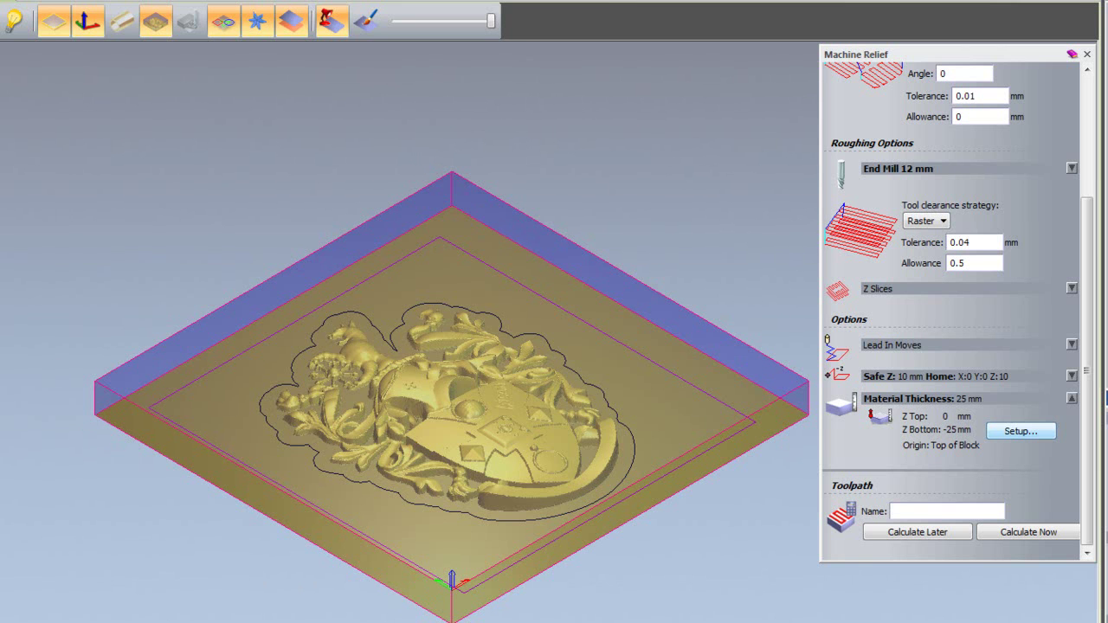
- Calculate the Machine Relief roughing and finishing passes and let the progress finish
left_click(1014, 535)
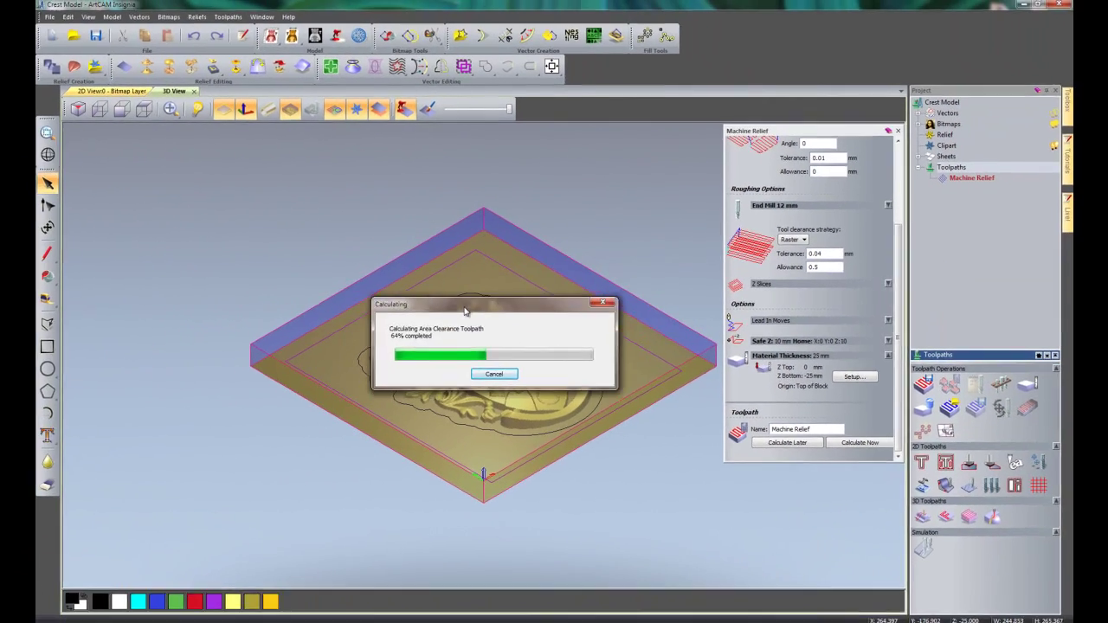
left_click_drag(451, 285, 517, 444)
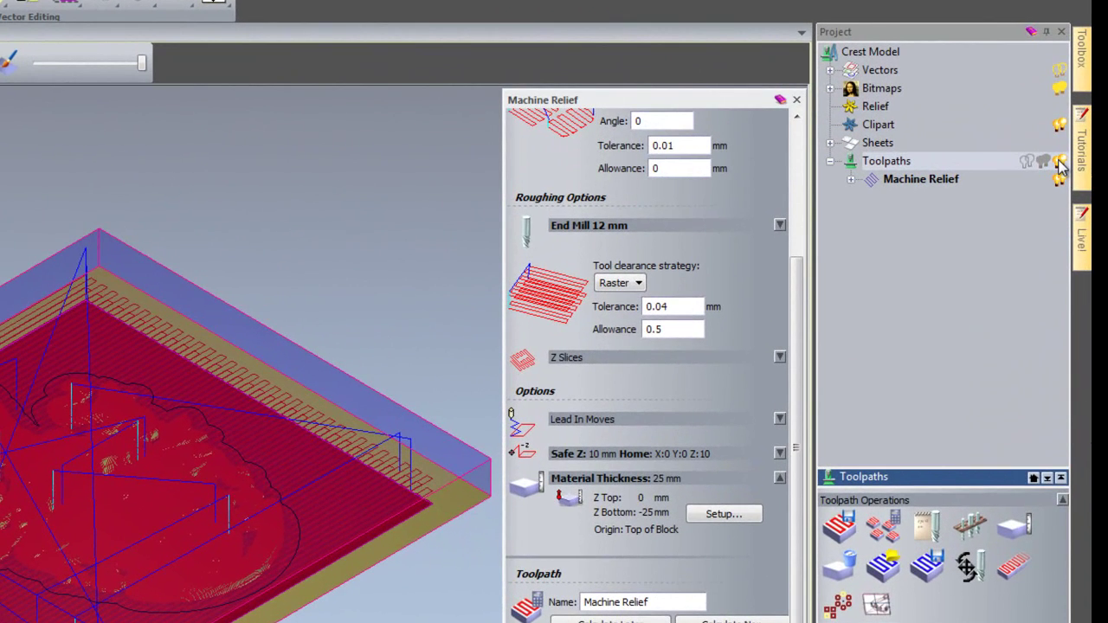
- Expand Machine Relief to list End Mill 12 mm Roughing and Ball Nose 3 mm Finishing, then hide their previews
left_click(1059, 162)
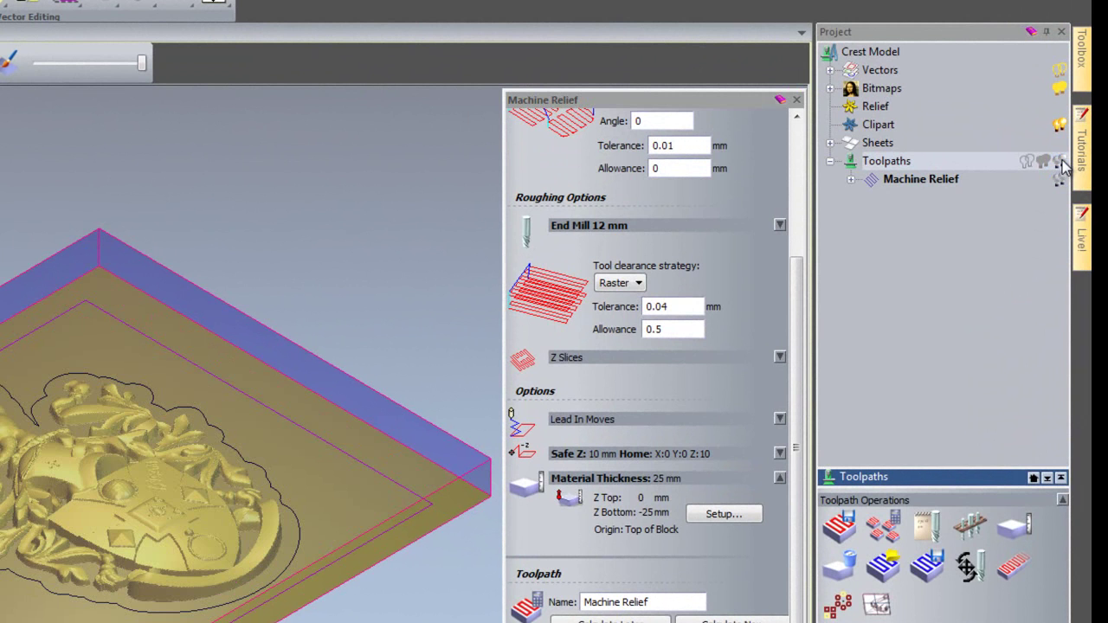
left_click(1061, 164)
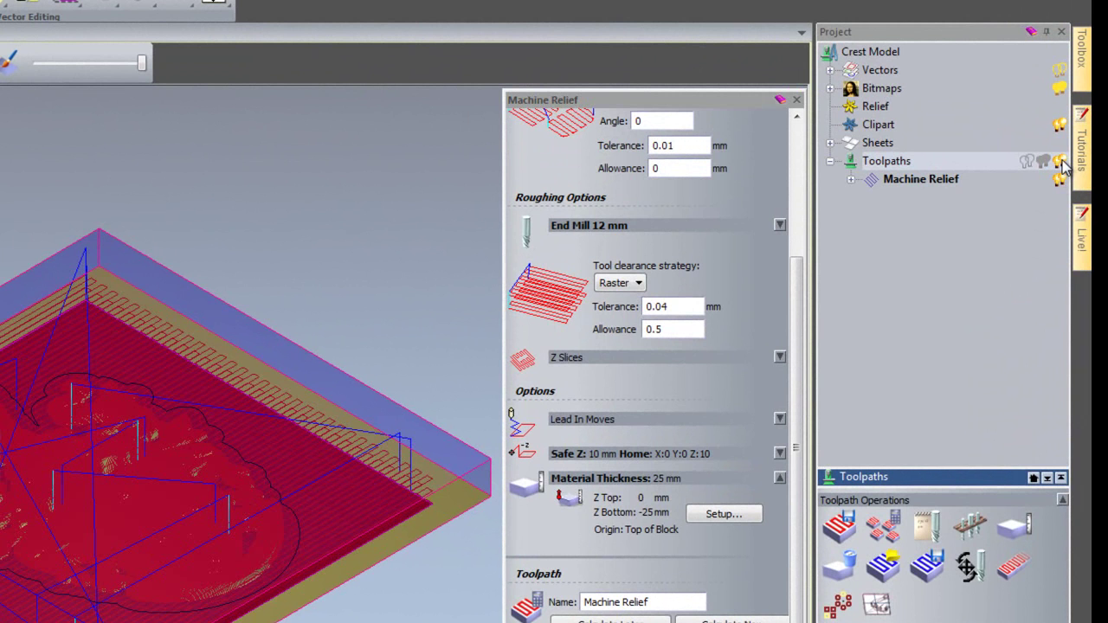
left_click(850, 179)
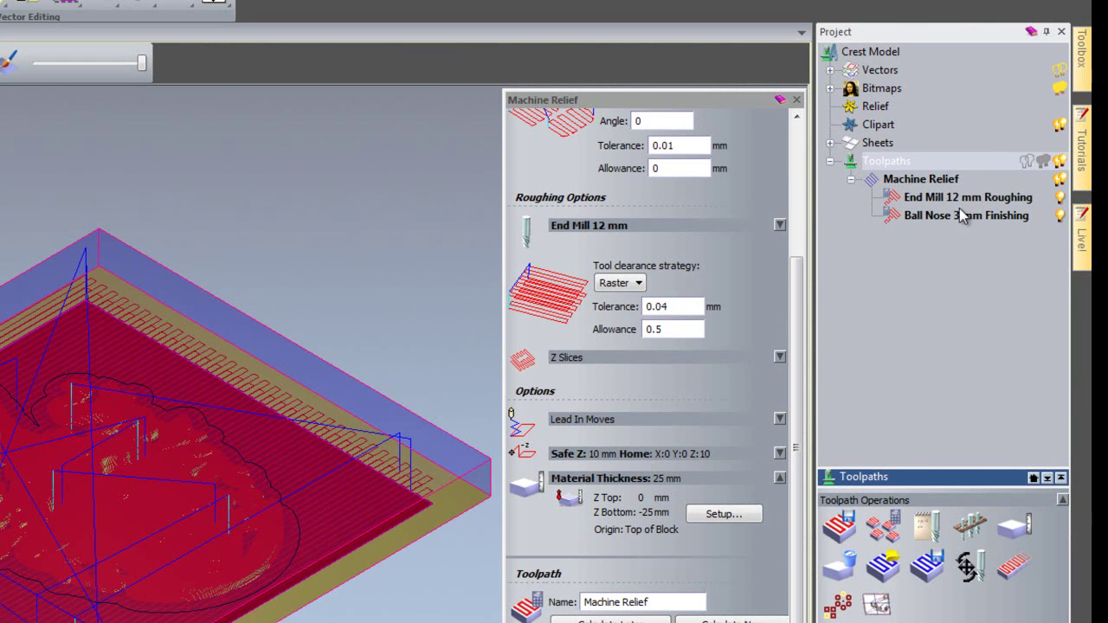
left_click(1059, 216)
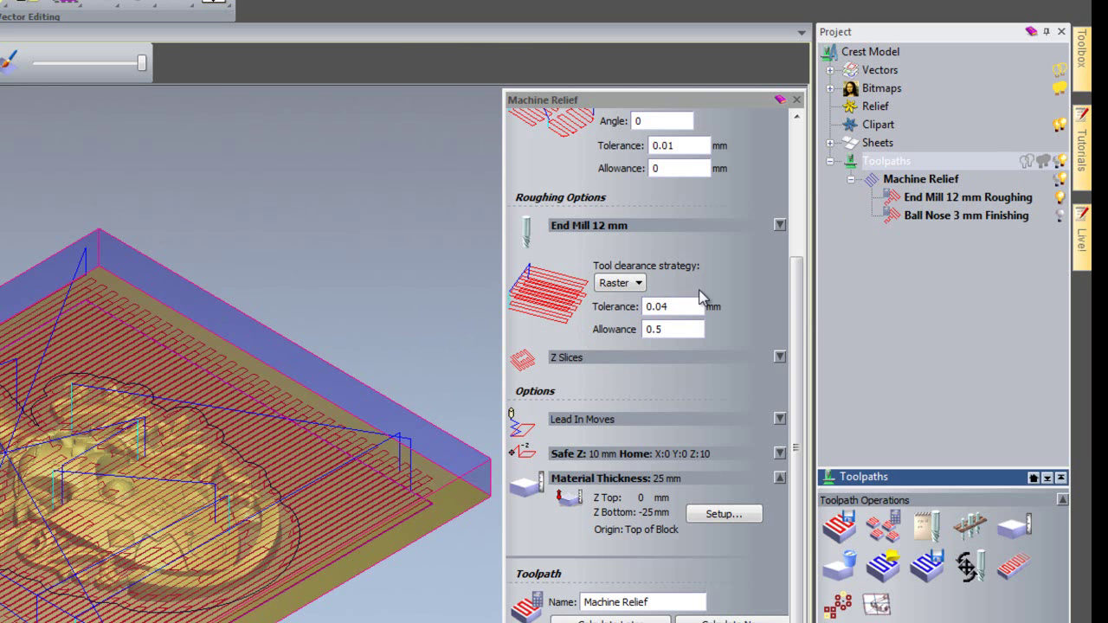
left_click(1061, 163)
left_click(1061, 164)
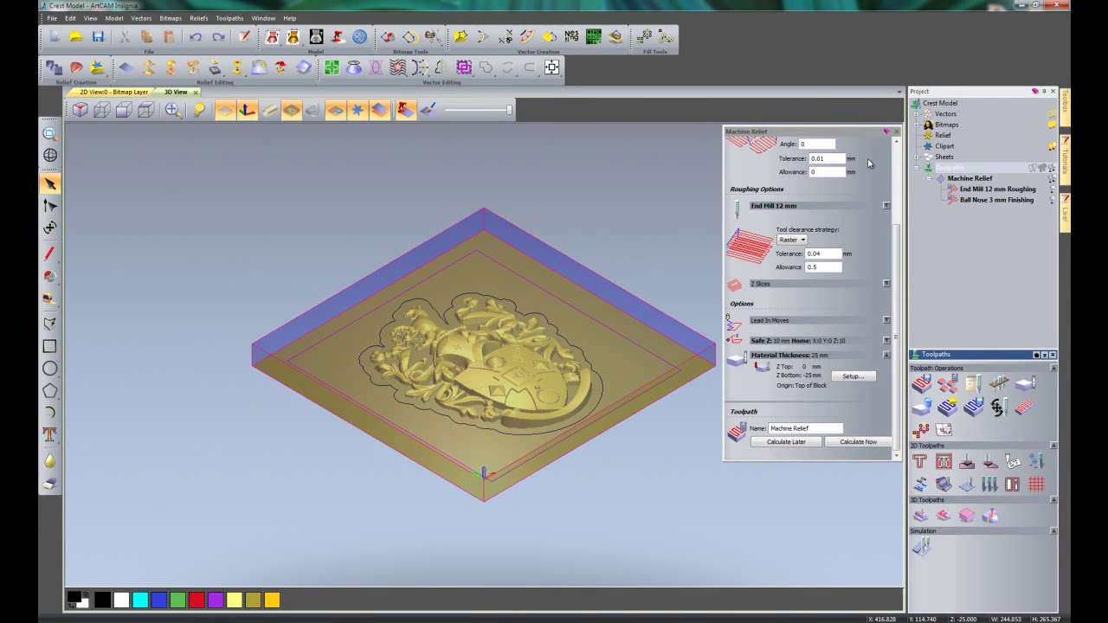
- Simulate the Machine Relief toolpaths over the Whole Model at Standard resolution, then rotate to inspect the carved crest
left_click(896, 131)
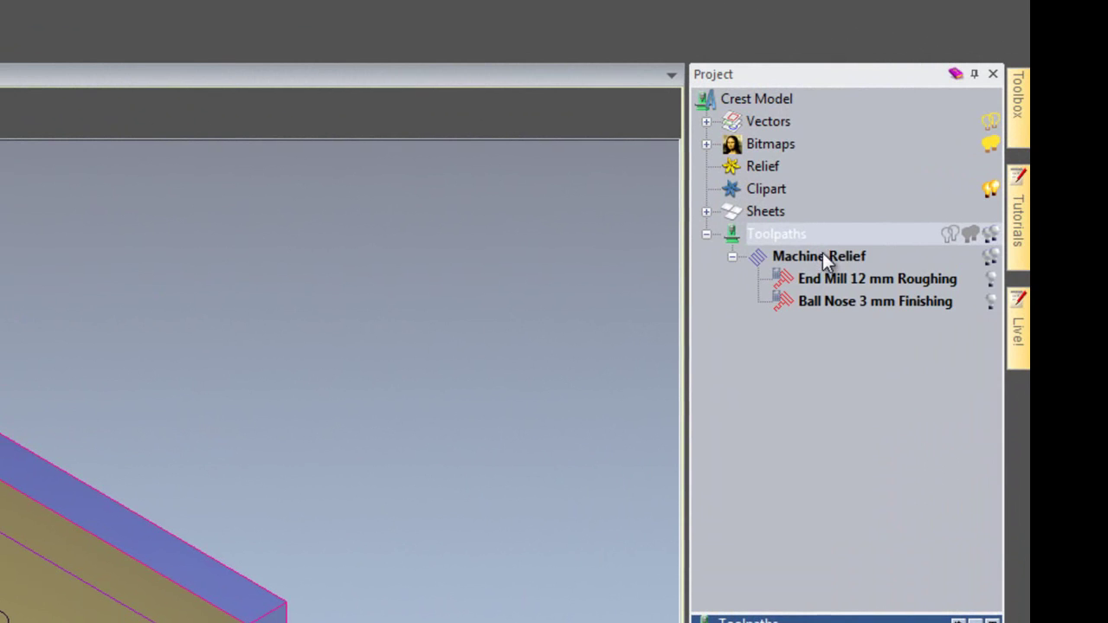
right_click(822, 255)
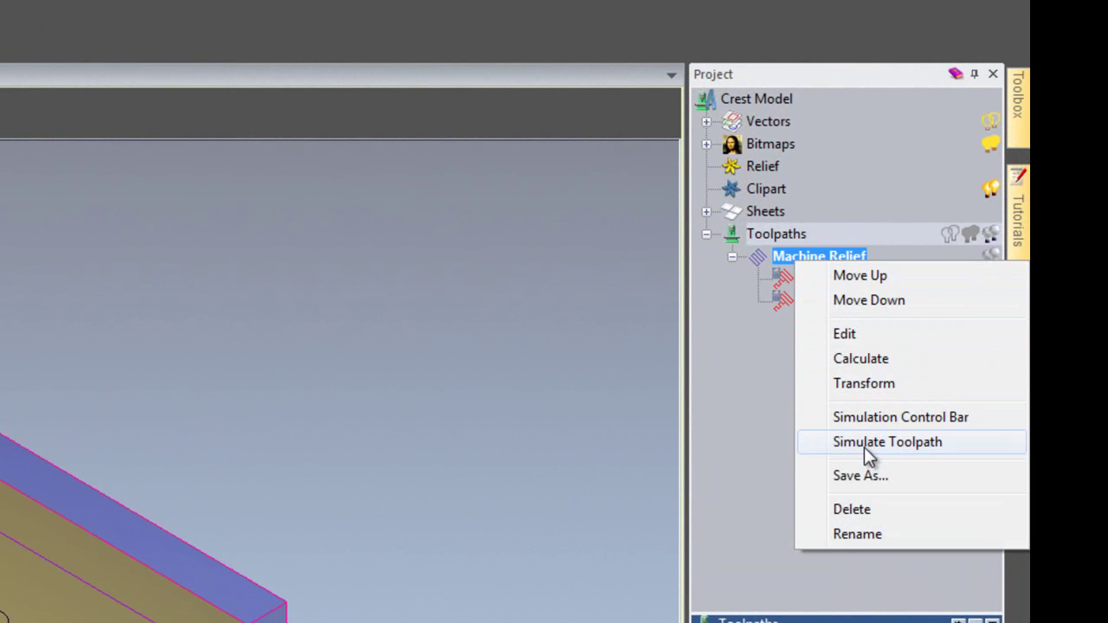
left_click(864, 445)
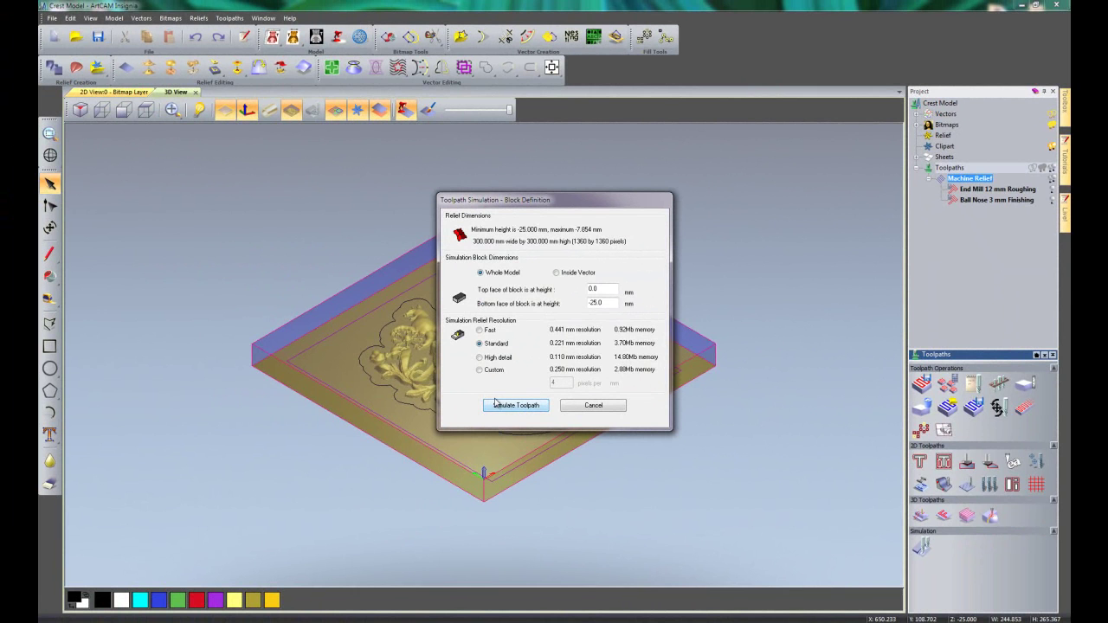
left_click(502, 405)
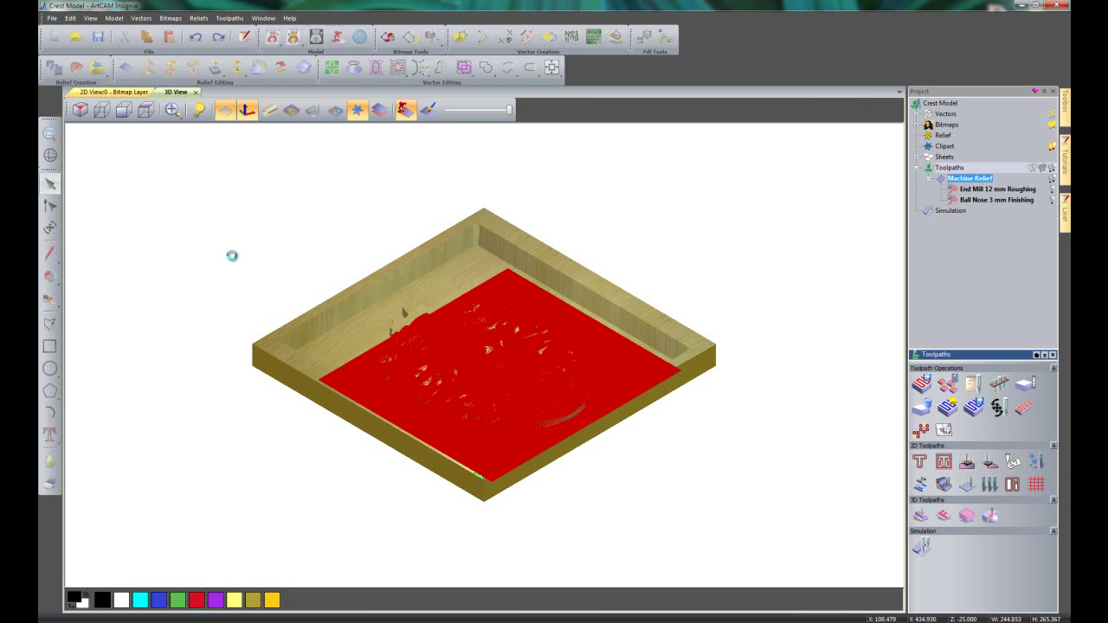
left_click_drag(636, 351, 600, 457)
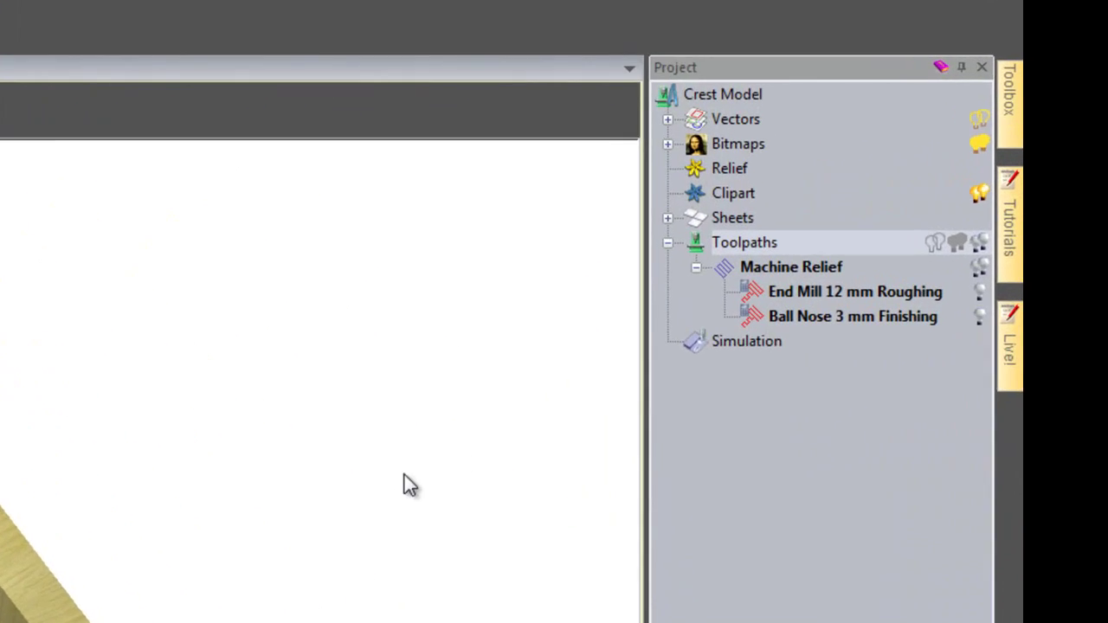
- Open Save Toolpaths with both Machine Relief passes listed and start replacing the file name with 'crest'
left_click(711, 256)
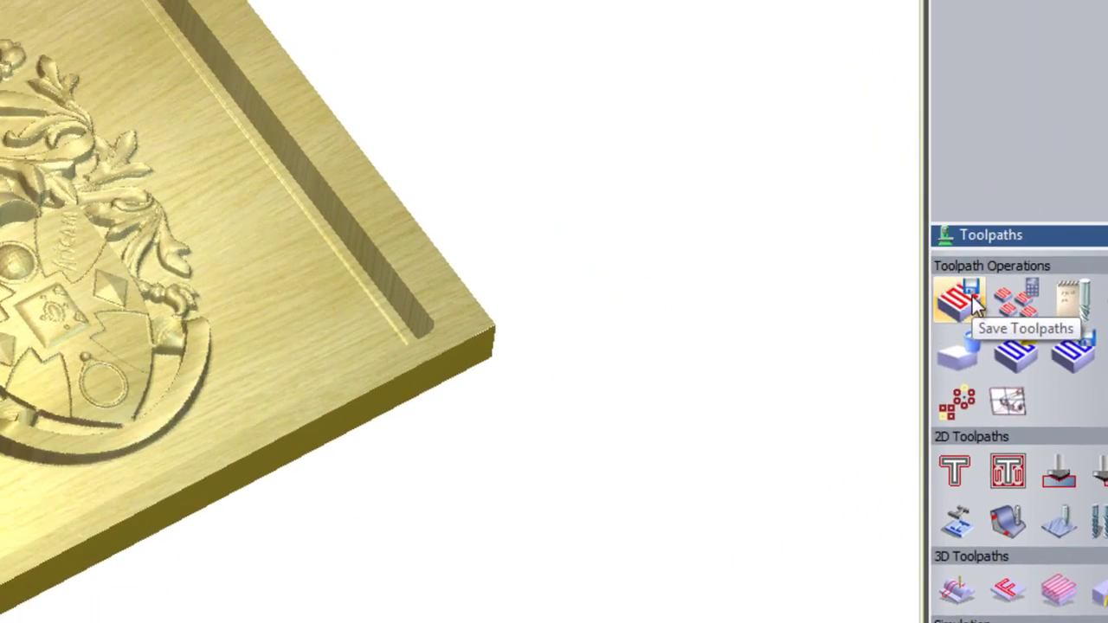
left_click(656, 137)
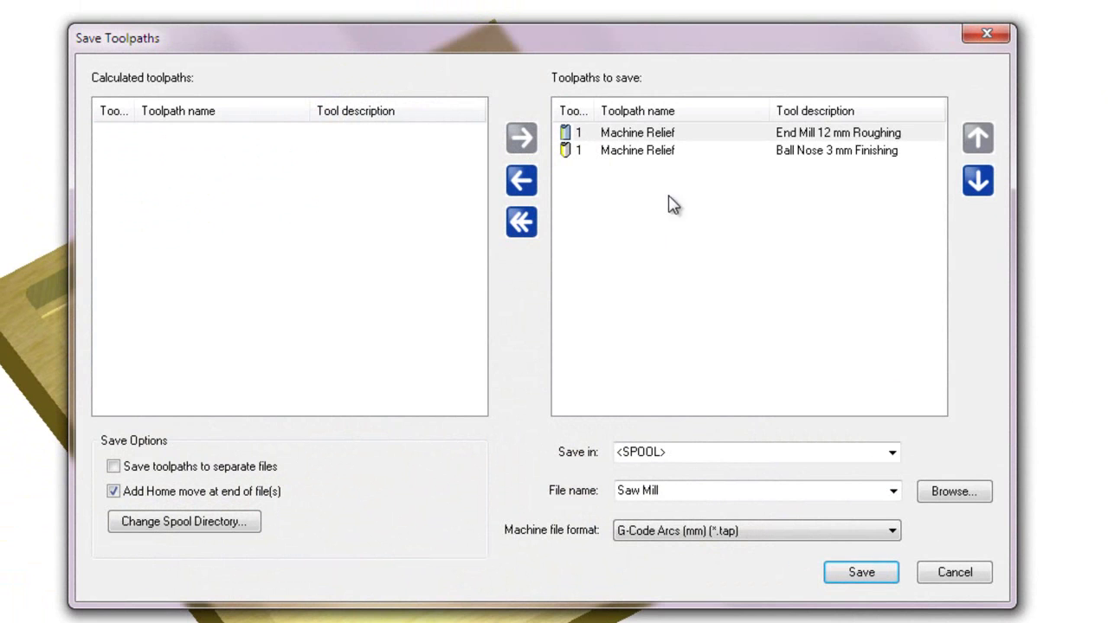
left_click(655, 151)
left_click(654, 138)
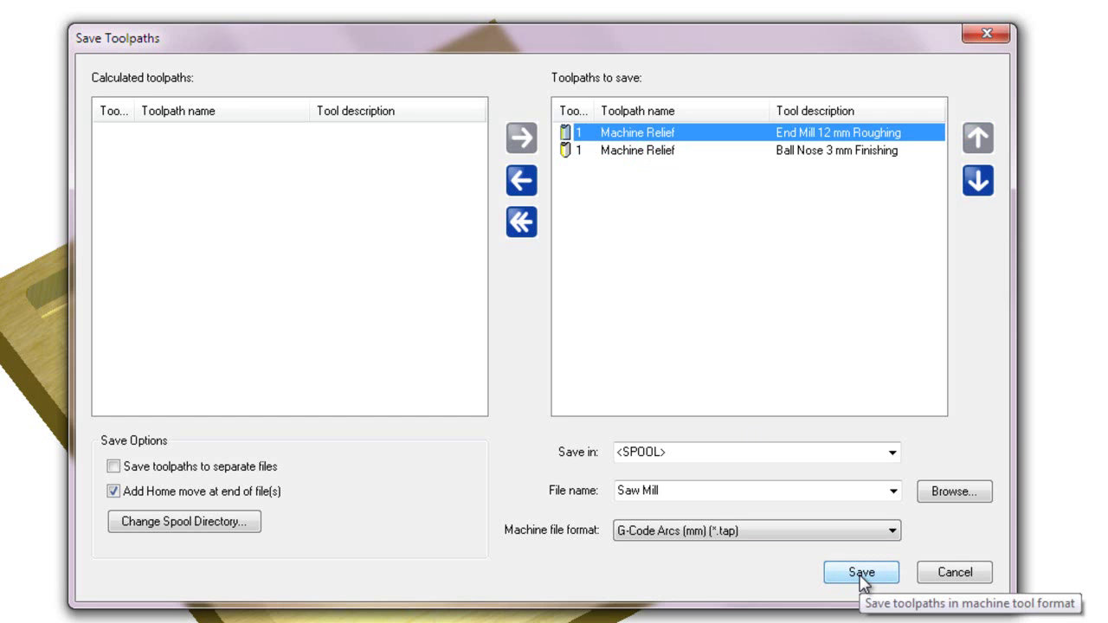
left_click(683, 303)
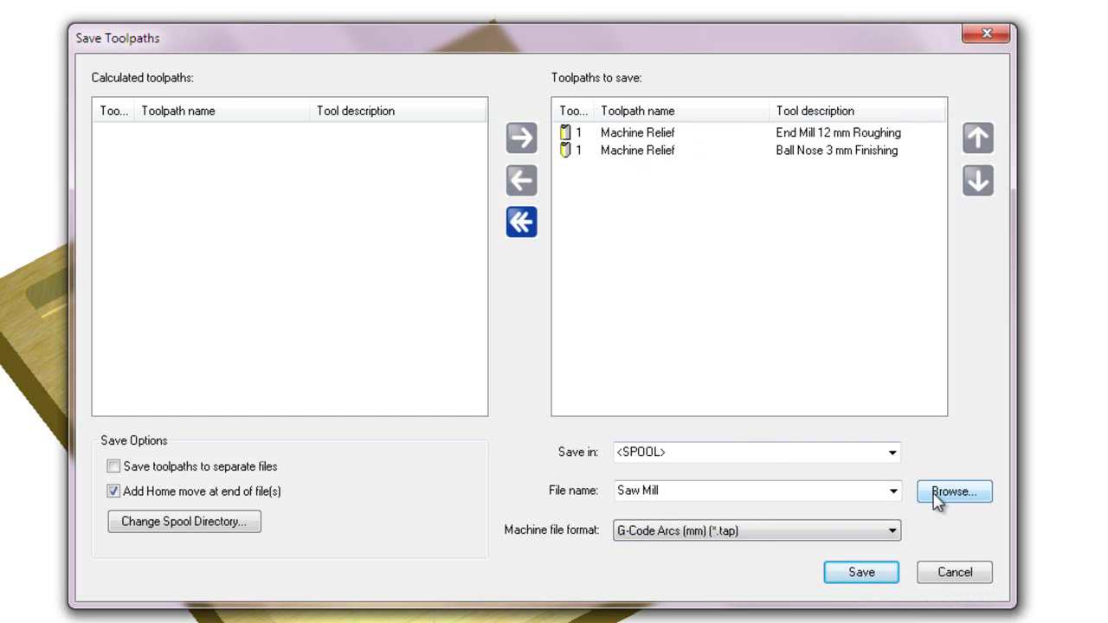
left_click_drag(701, 492, 628, 502)
type("crest")
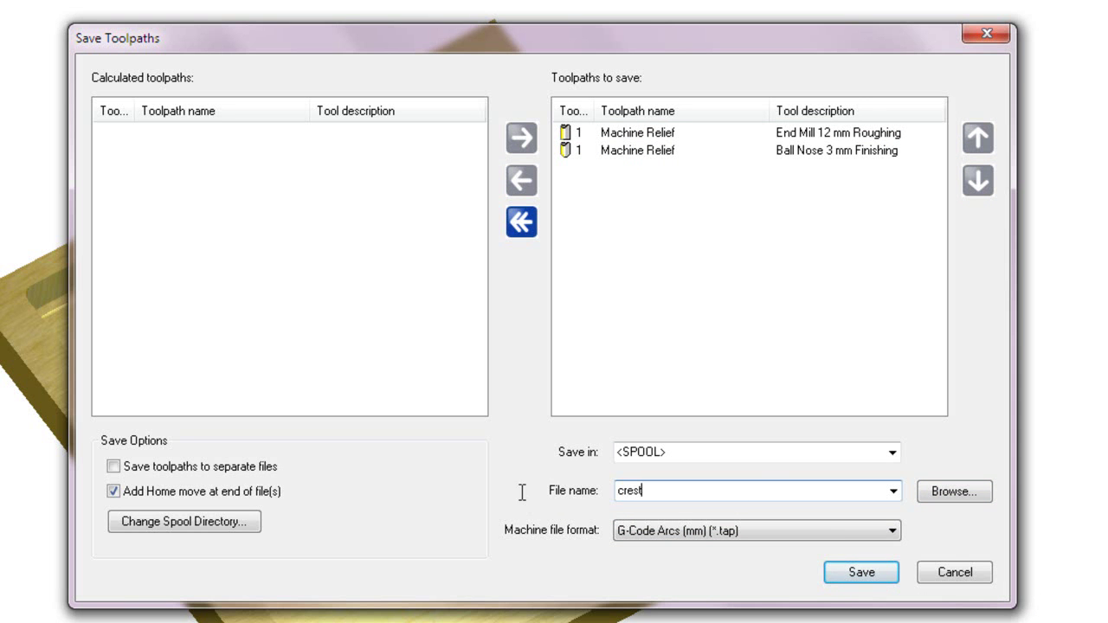
- Choose the Desktop as the save folder for the toolpath files
left_click(941, 489)
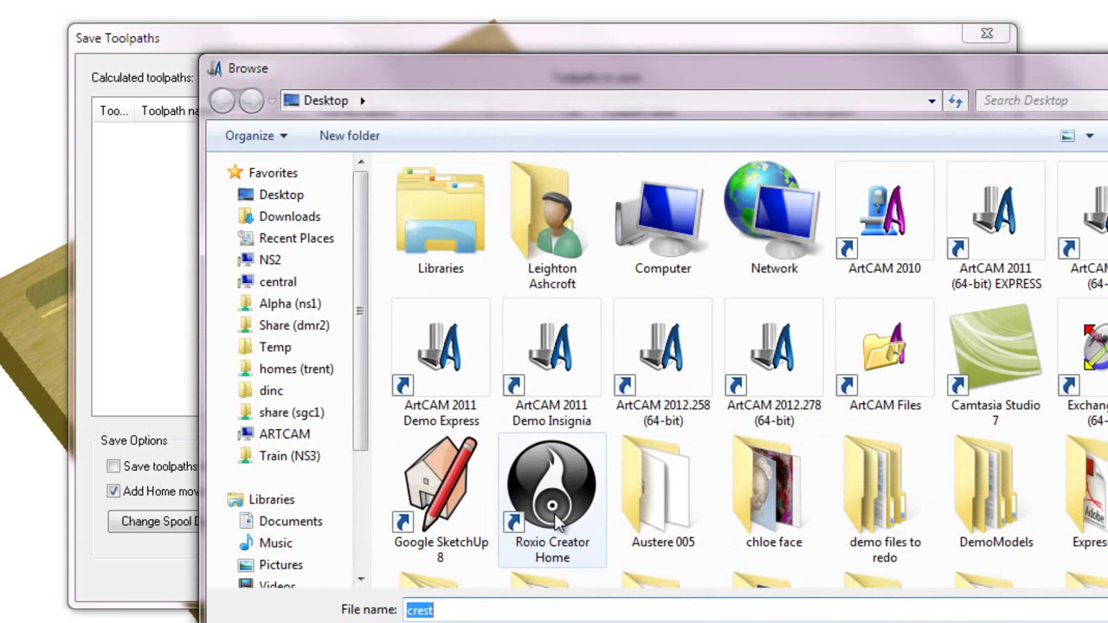
left_click(970, 616)
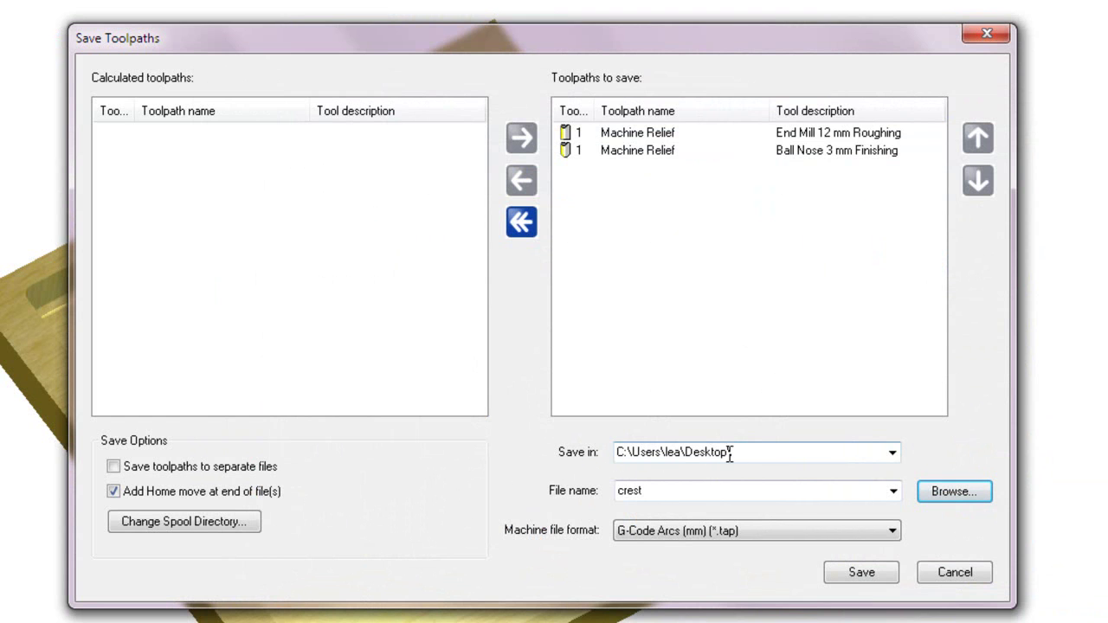
left_click(893, 452)
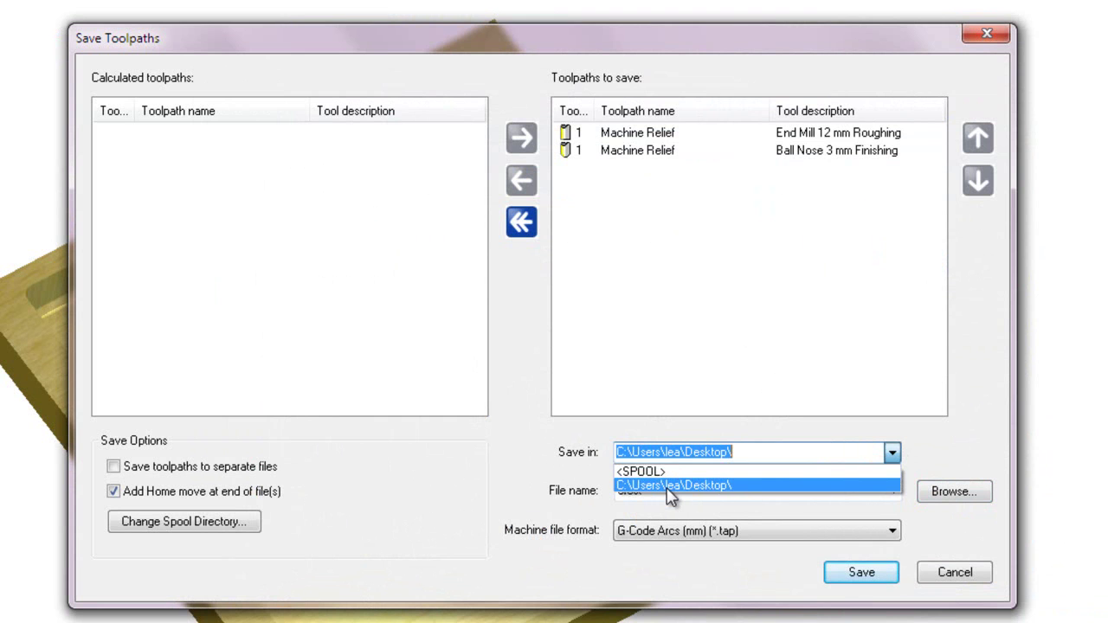
left_click(948, 458)
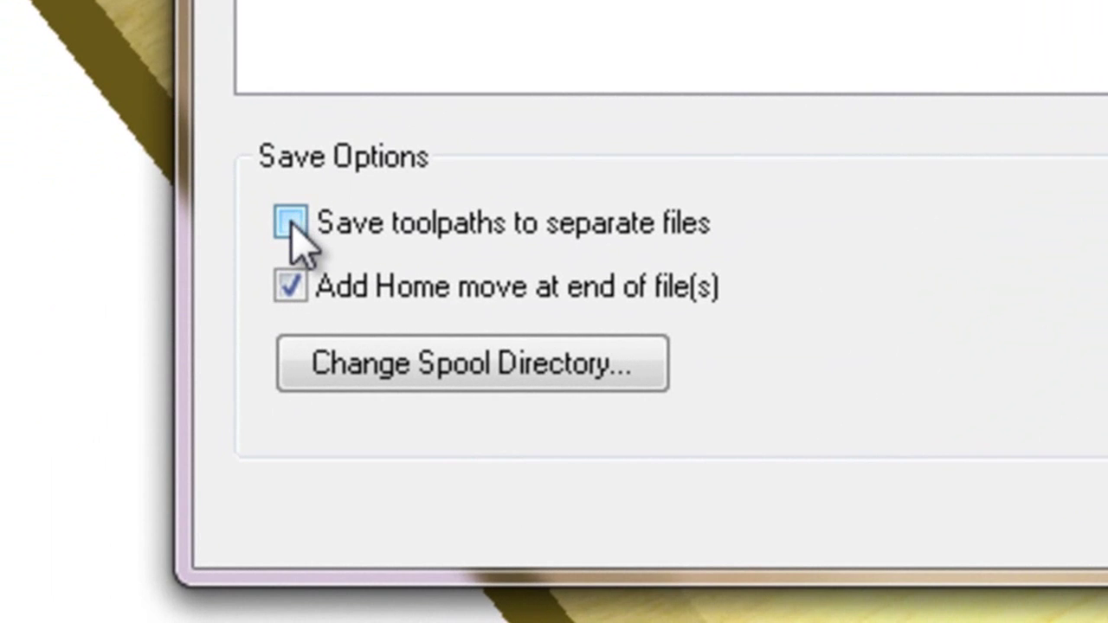
- Save both passes to separate G-Code Arcs (mm) (*.tap) files
left_click(291, 223)
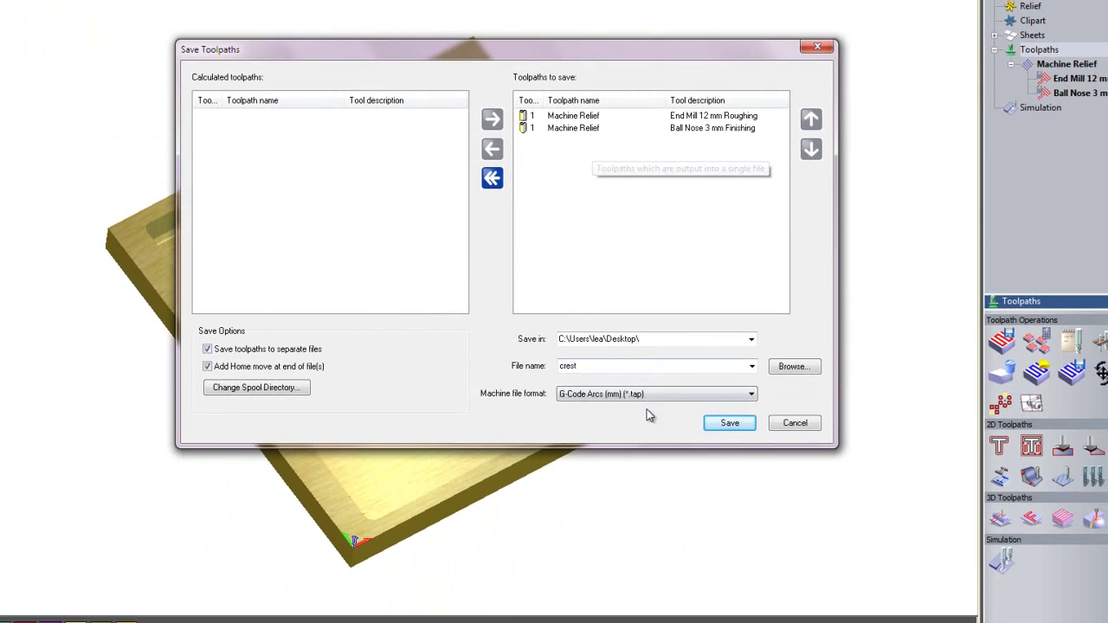
left_click(651, 395)
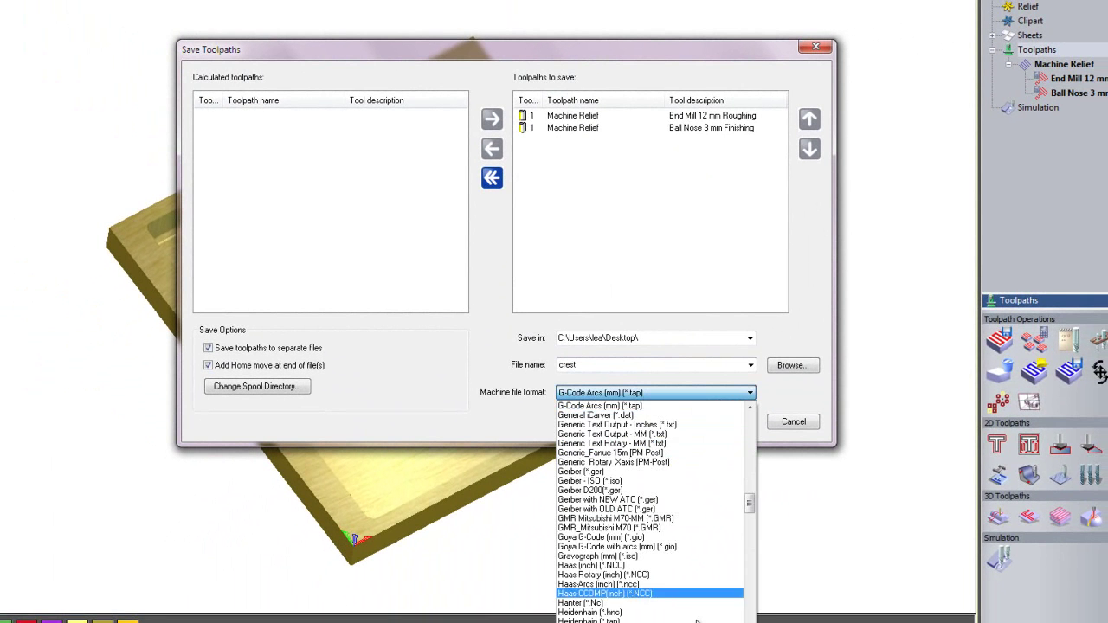
scroll(697, 547, "down", 8)
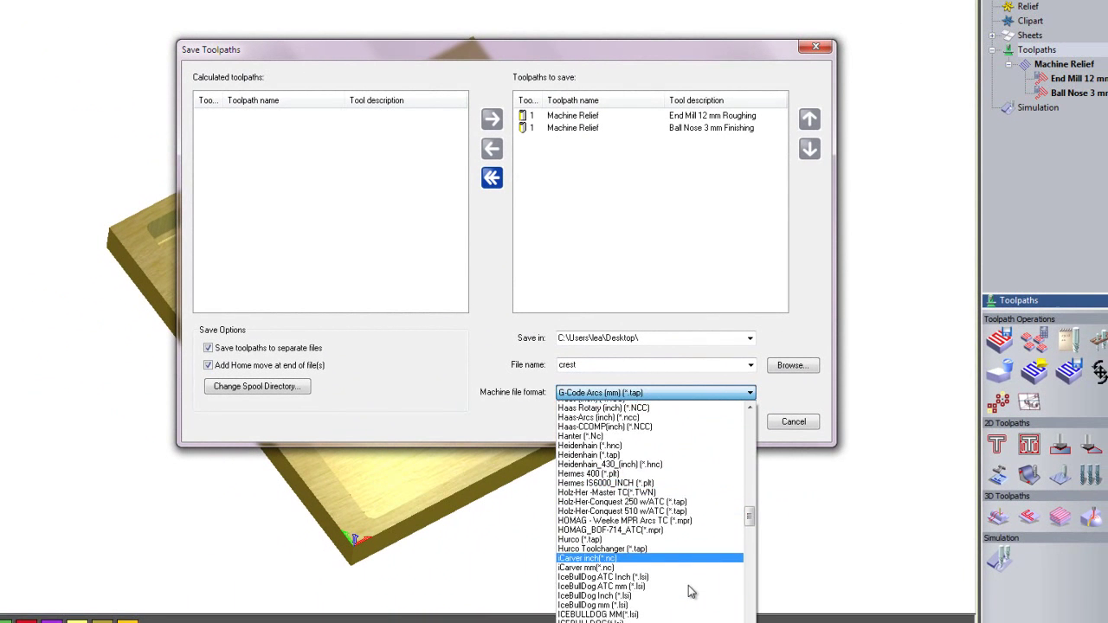
scroll(690, 593, "down", 10)
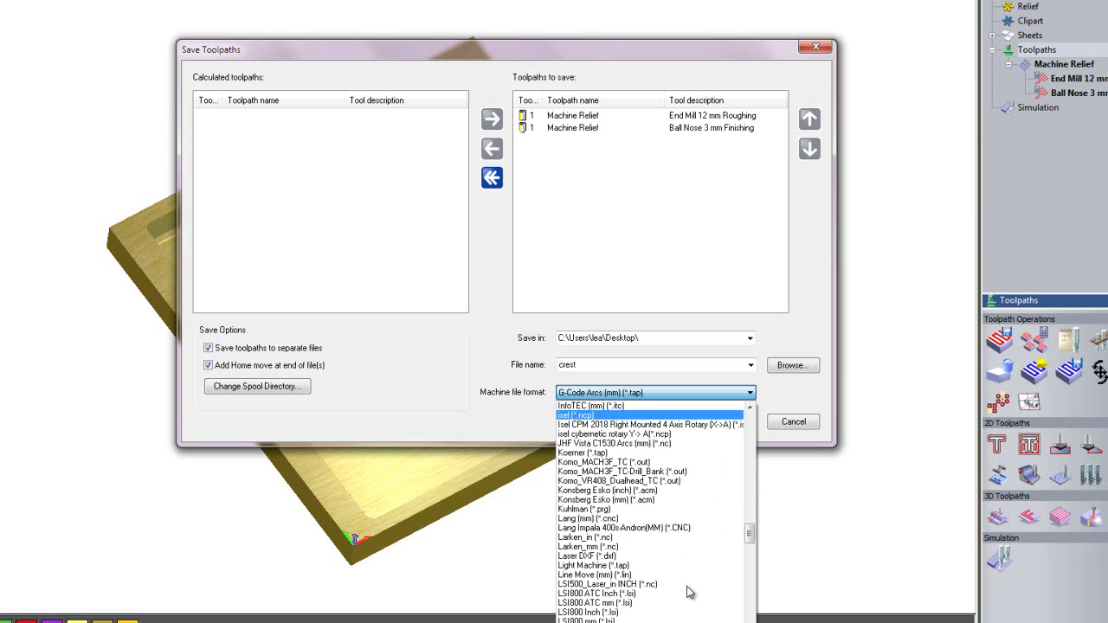
scroll(690, 593, "down", 5)
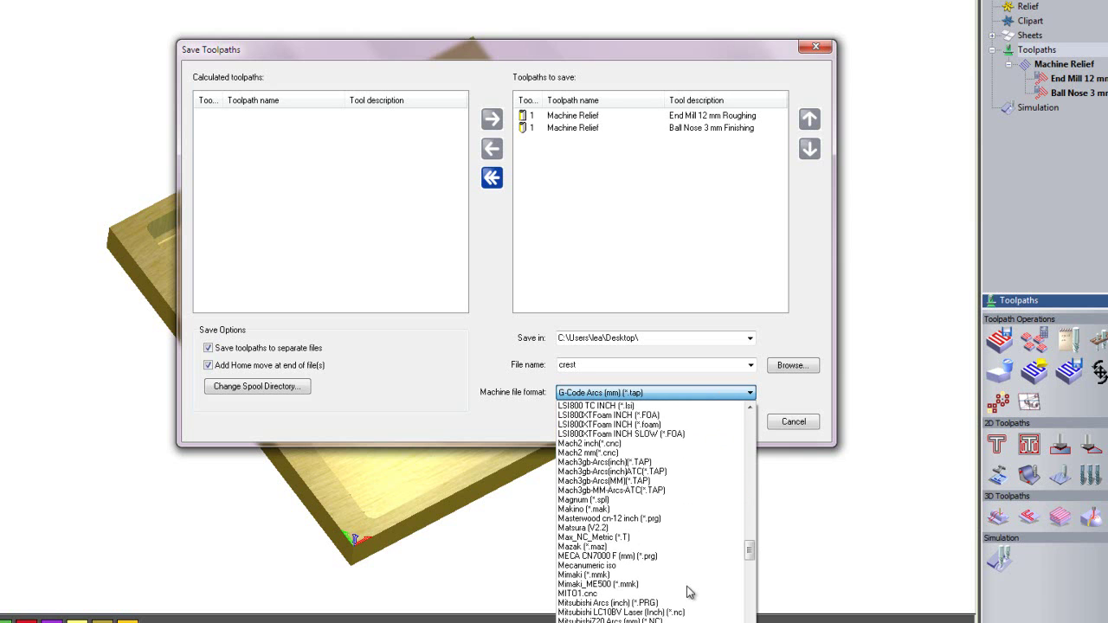
left_click_drag(750, 552, 761, 505)
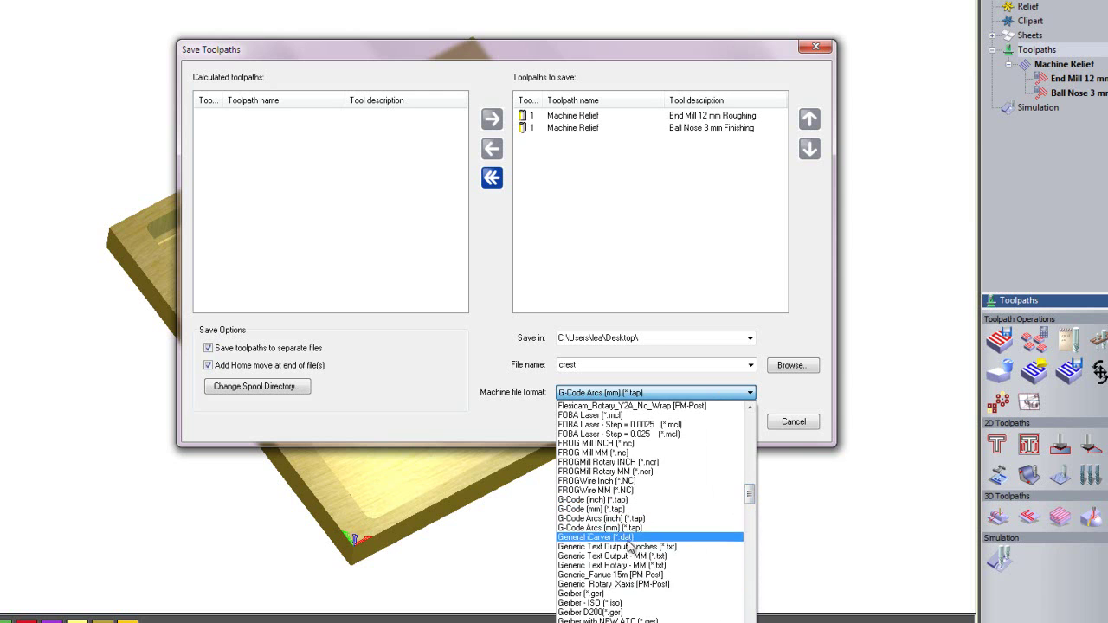
left_click(623, 528)
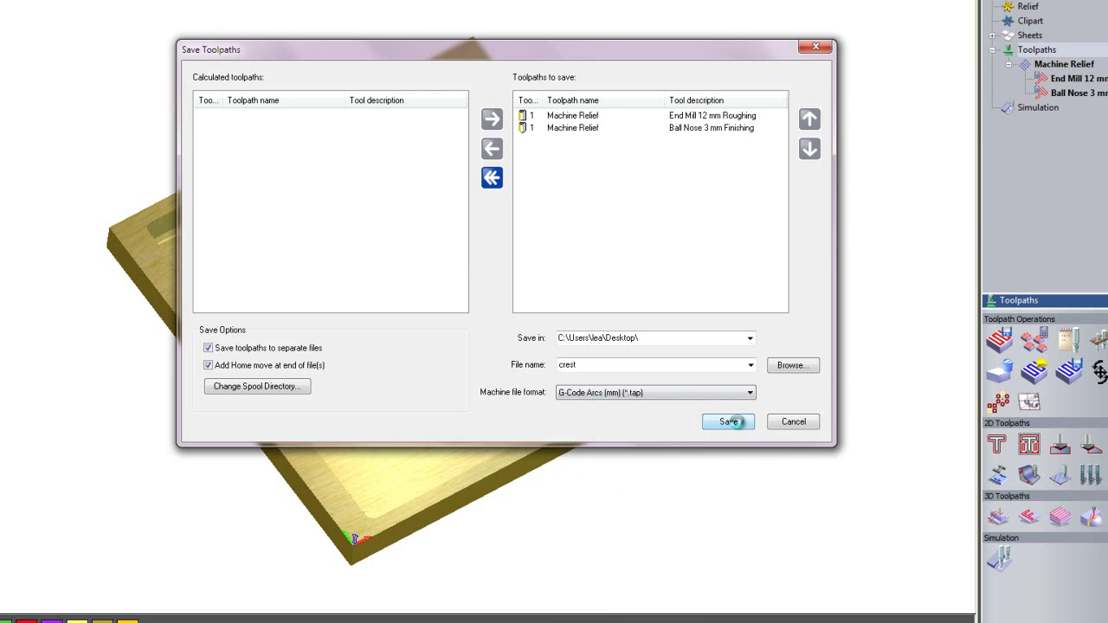
left_click(729, 421)
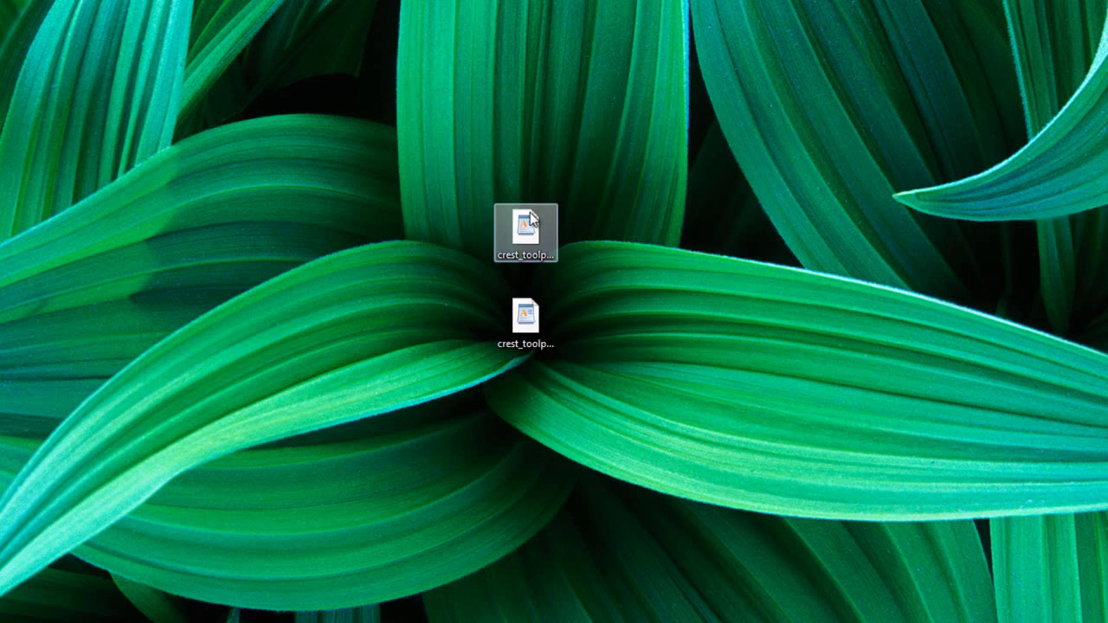
- Open crest_toolpath1.tap from the Desktop in WordPad to read its G-code
left_click(526, 232)
left_click(526, 320)
left_click(524, 233)
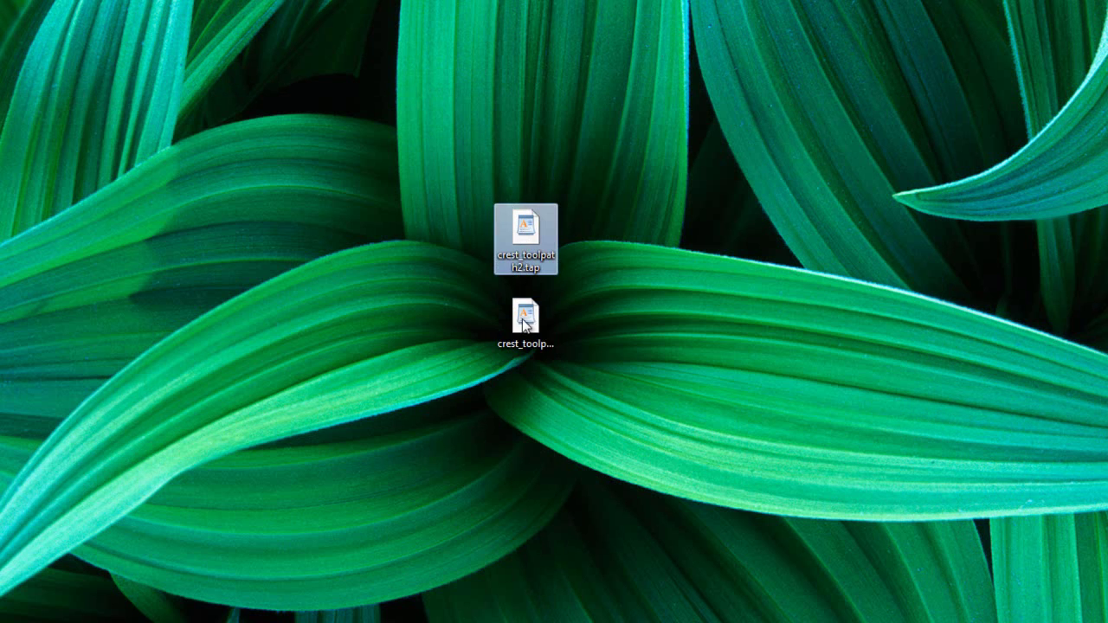
double_click(525, 320)
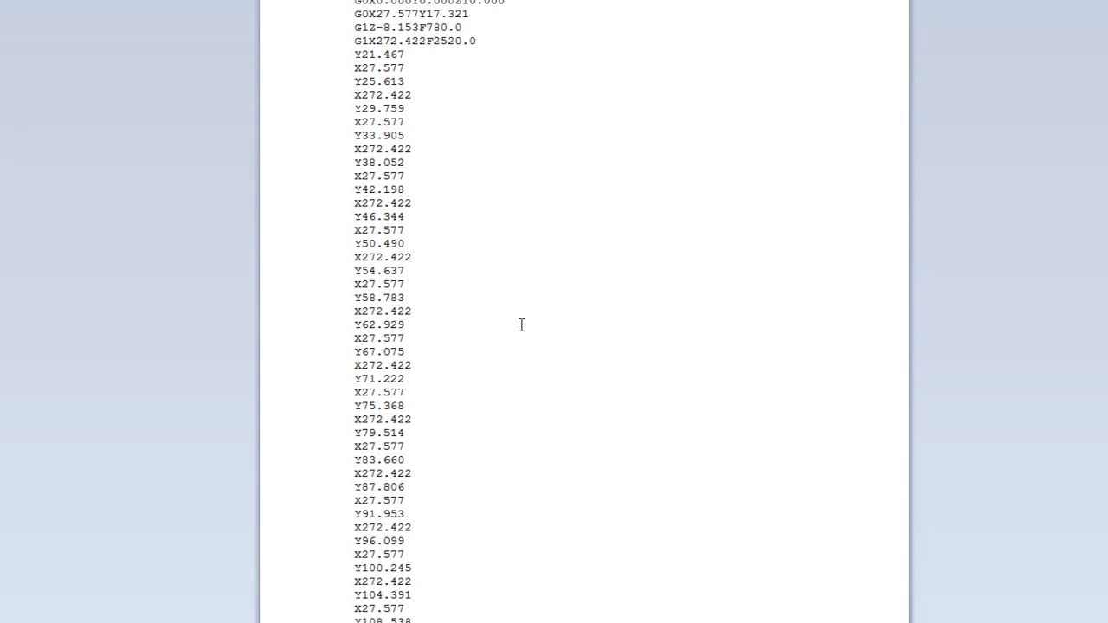